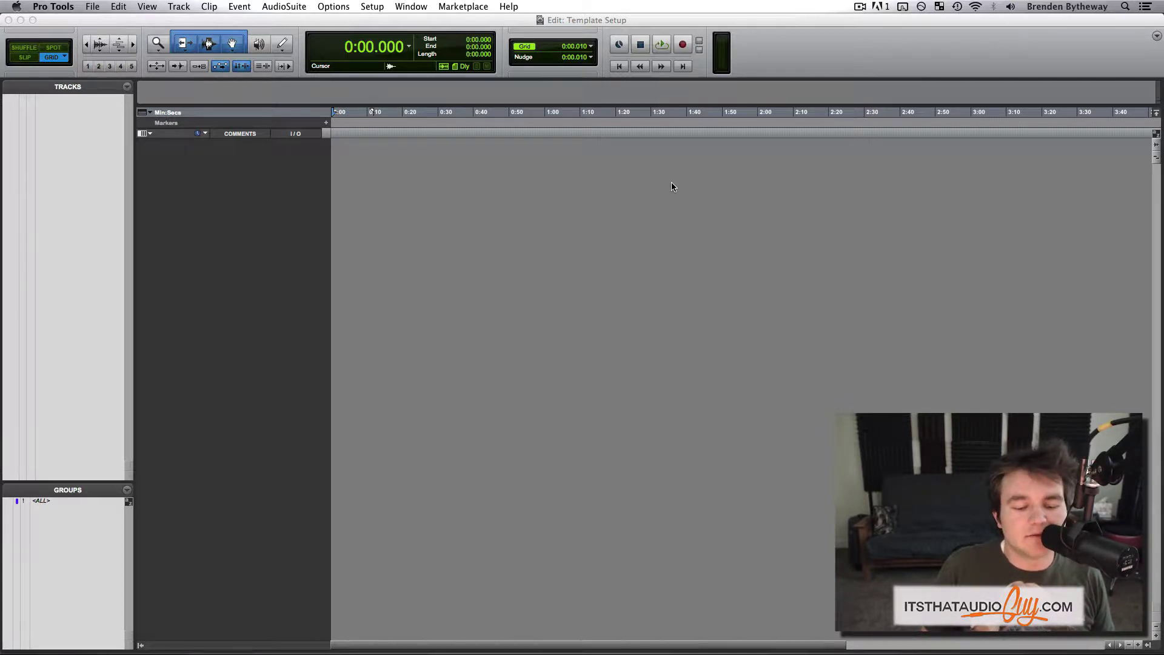
Open the New Tracks dialog with Shift+Cmd+N
key("shift+super+n")
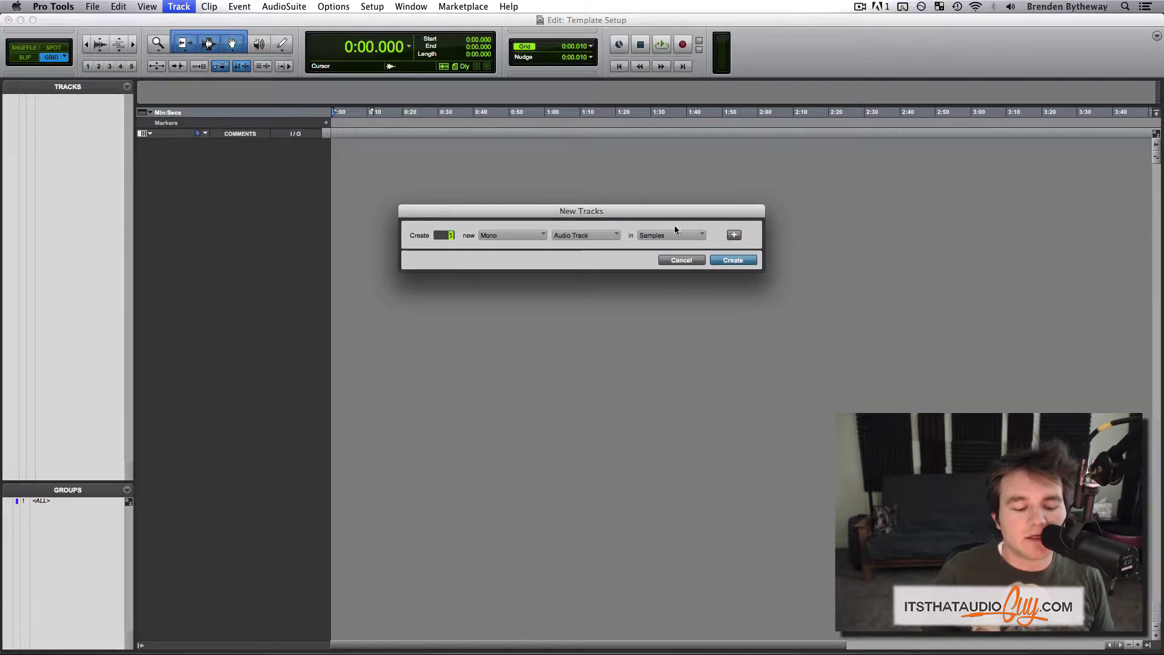
Add rows for 2 stereo instrument tracks and 1 stereo master fader
left_click(733, 234)
type("2")
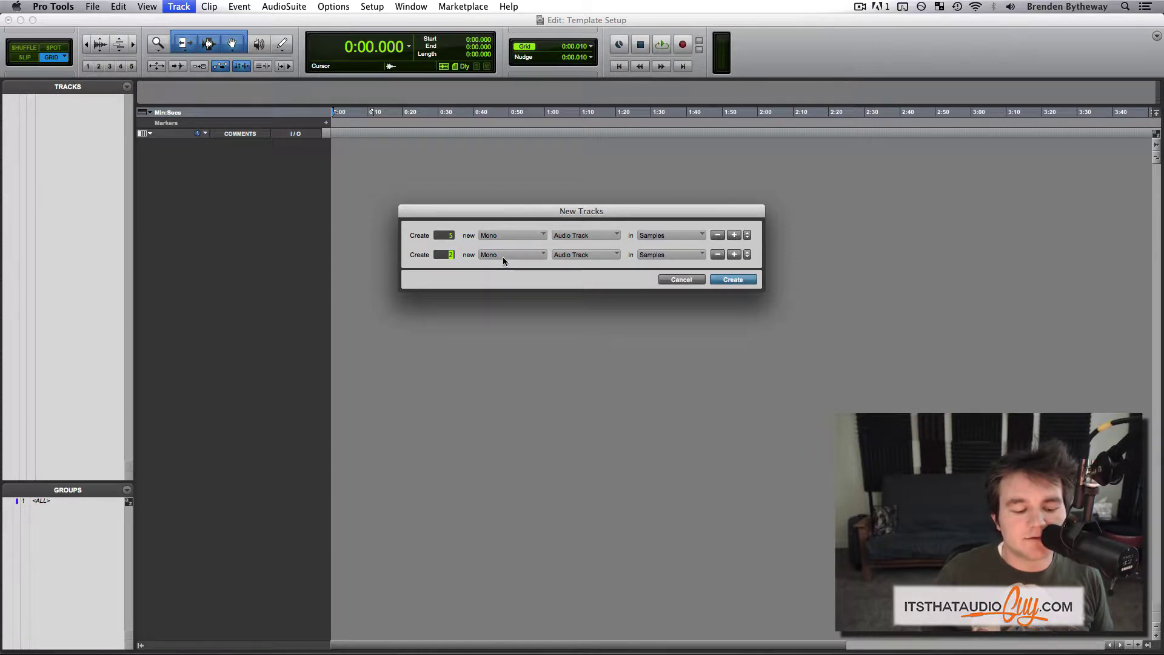
left_click(503, 256)
left_click(522, 269)
left_click(587, 257)
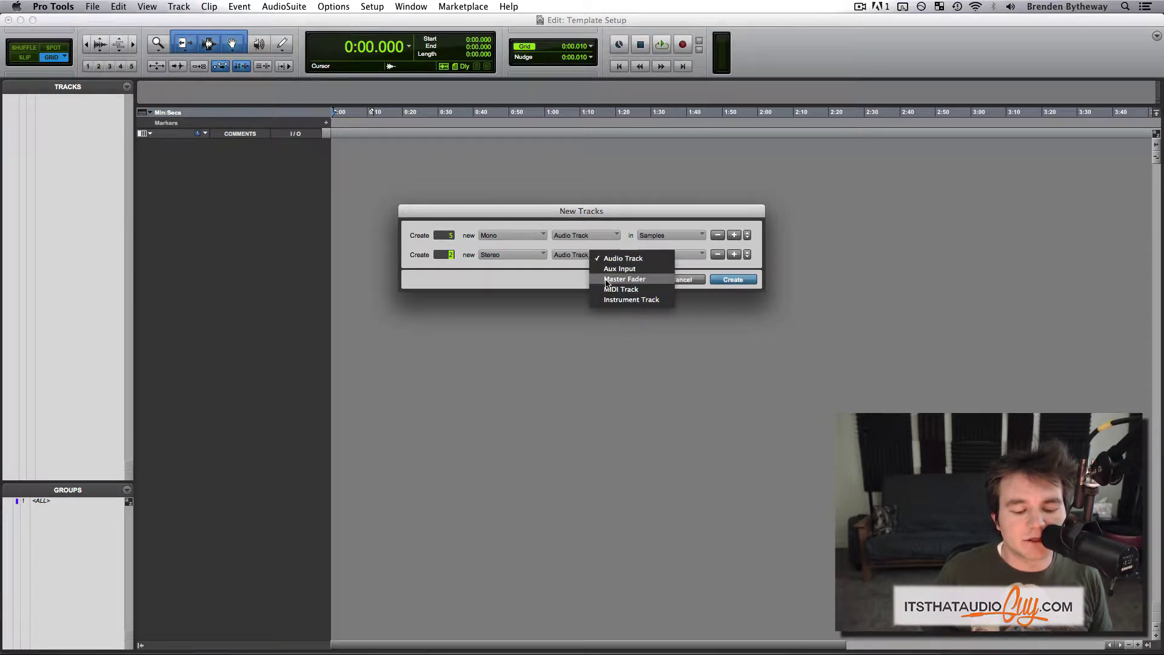
left_click(630, 300)
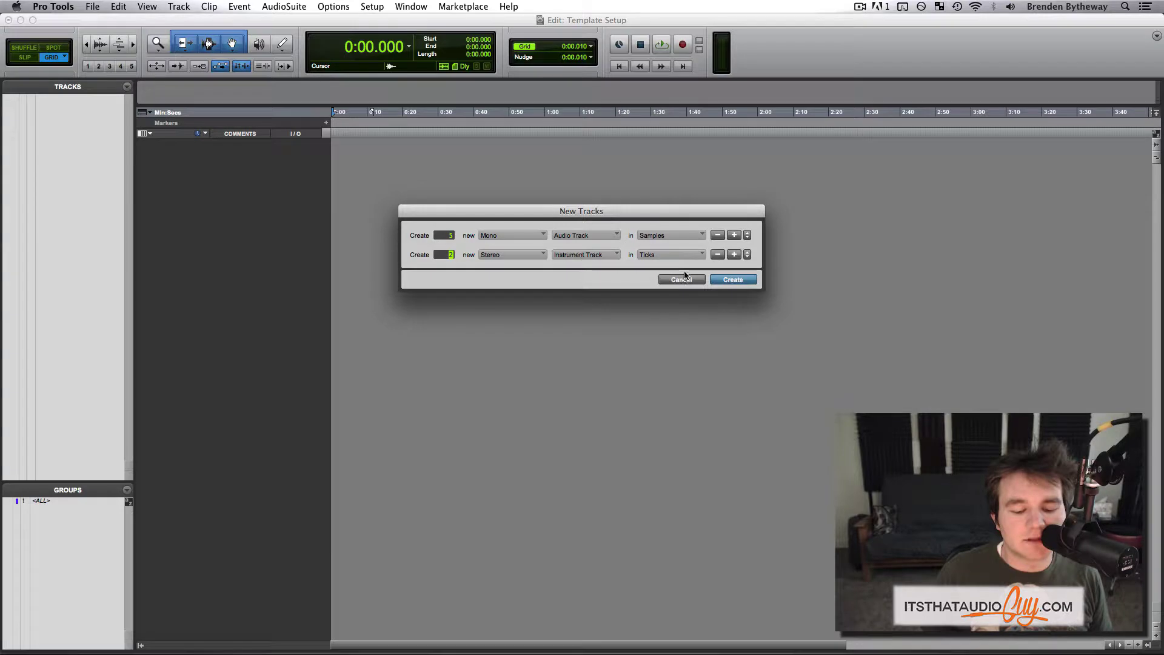
left_click(734, 254)
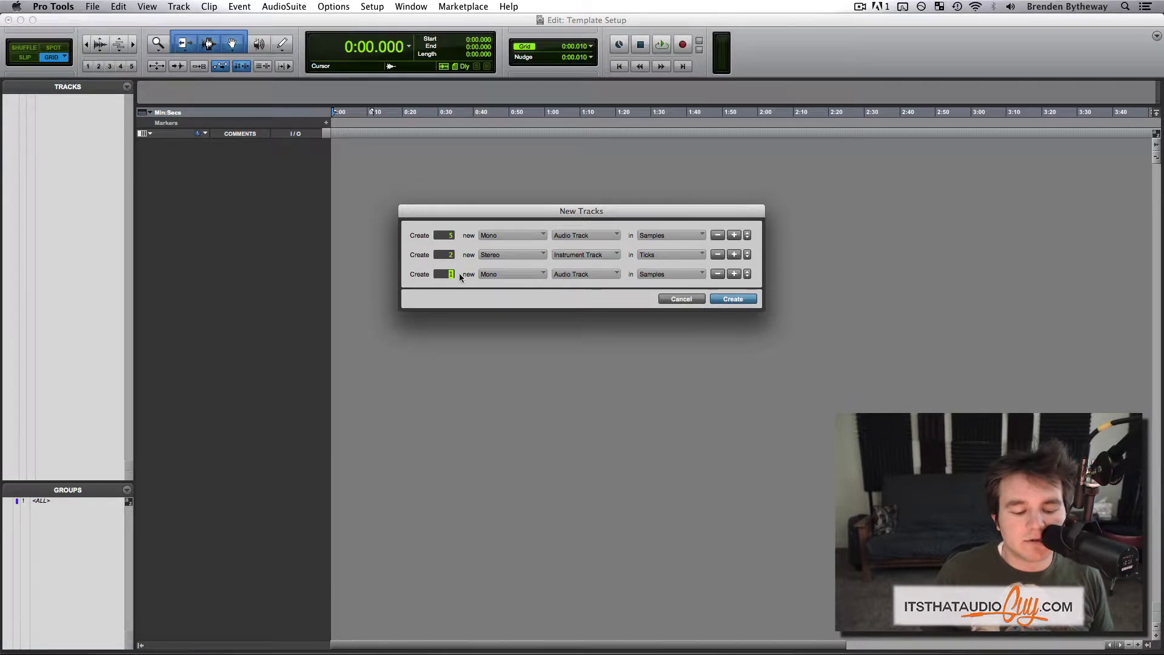
left_click(526, 274)
left_click(537, 284)
left_click(577, 274)
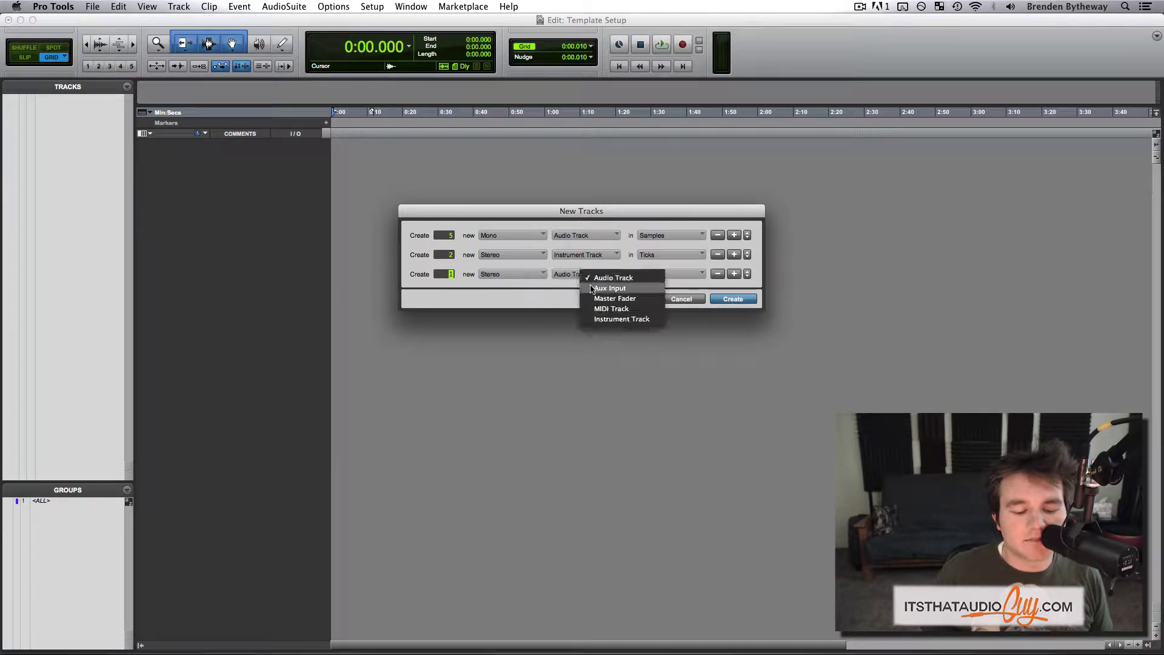
left_click(603, 299)
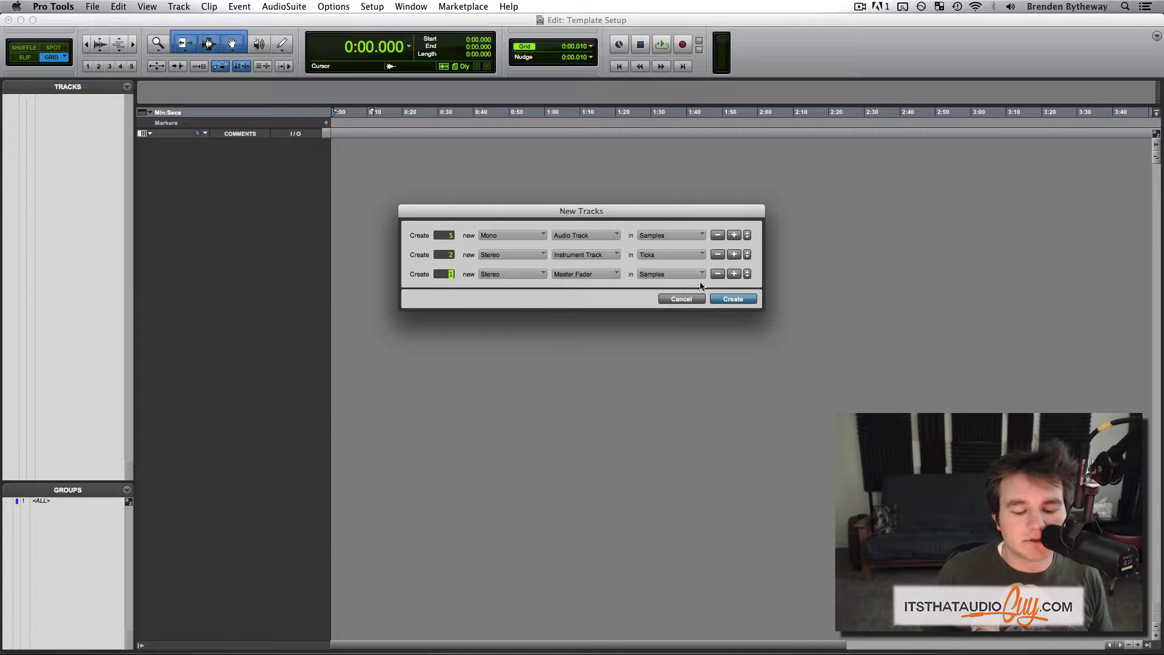
Add a row of stereo aux inputs and create all the tracks
left_click(734, 274)
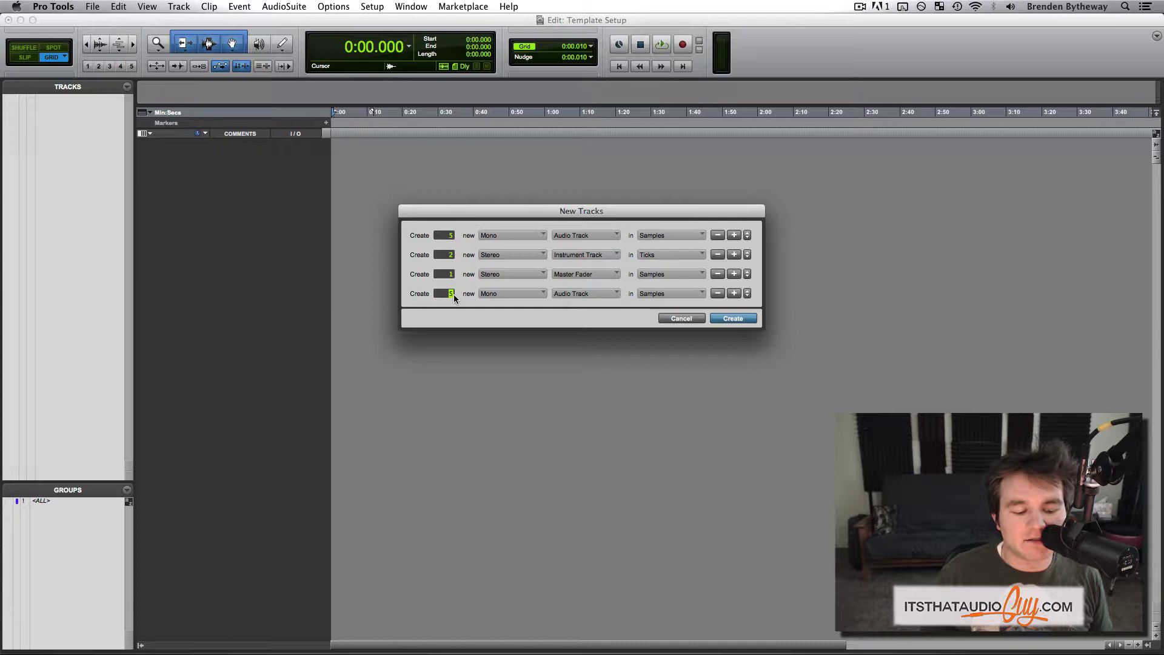
left_click(527, 293)
left_click(536, 303)
left_click(586, 297)
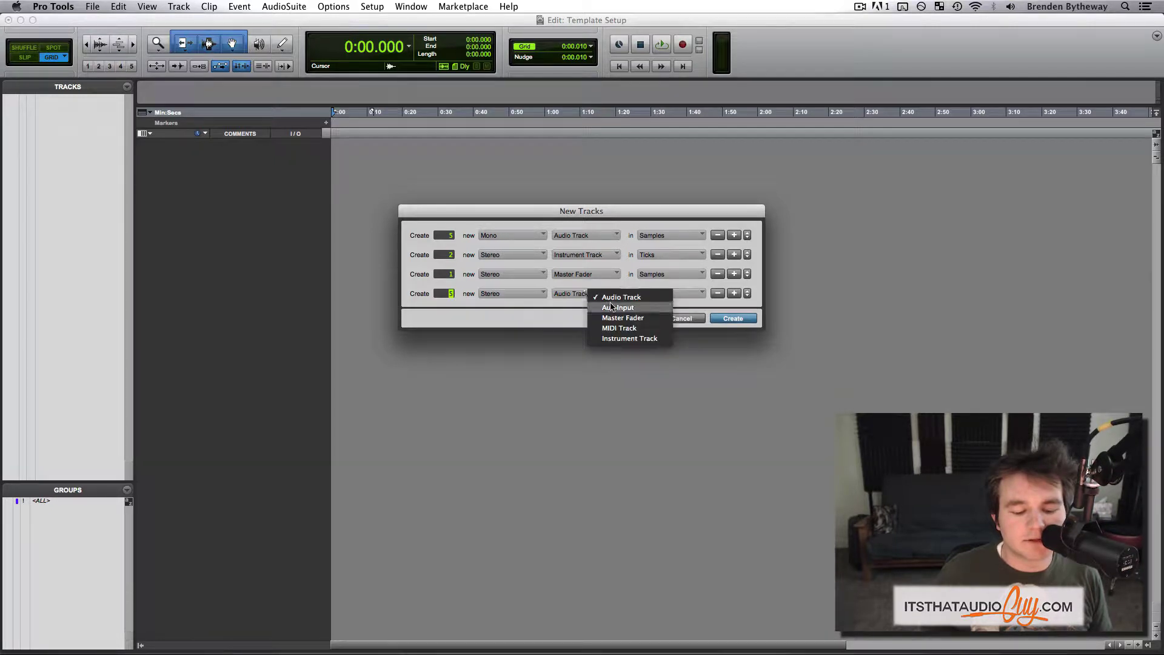
left_click(611, 307)
left_click(743, 318)
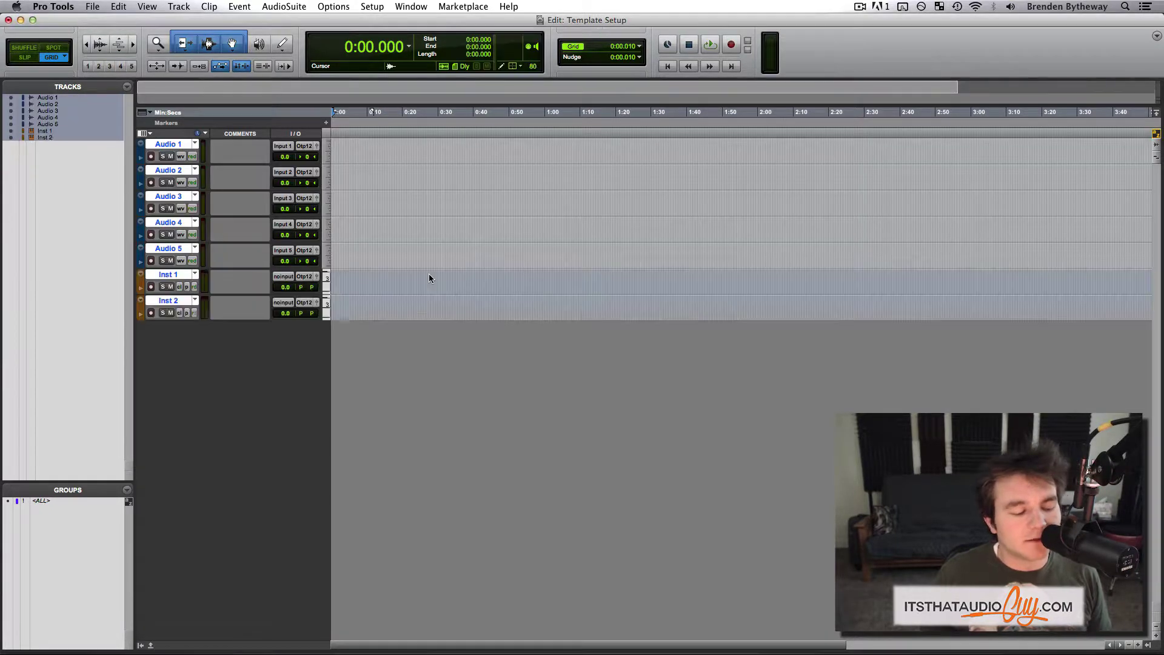
Set all thirteen tracks in the Edit window to medium height
left_click(428, 274)
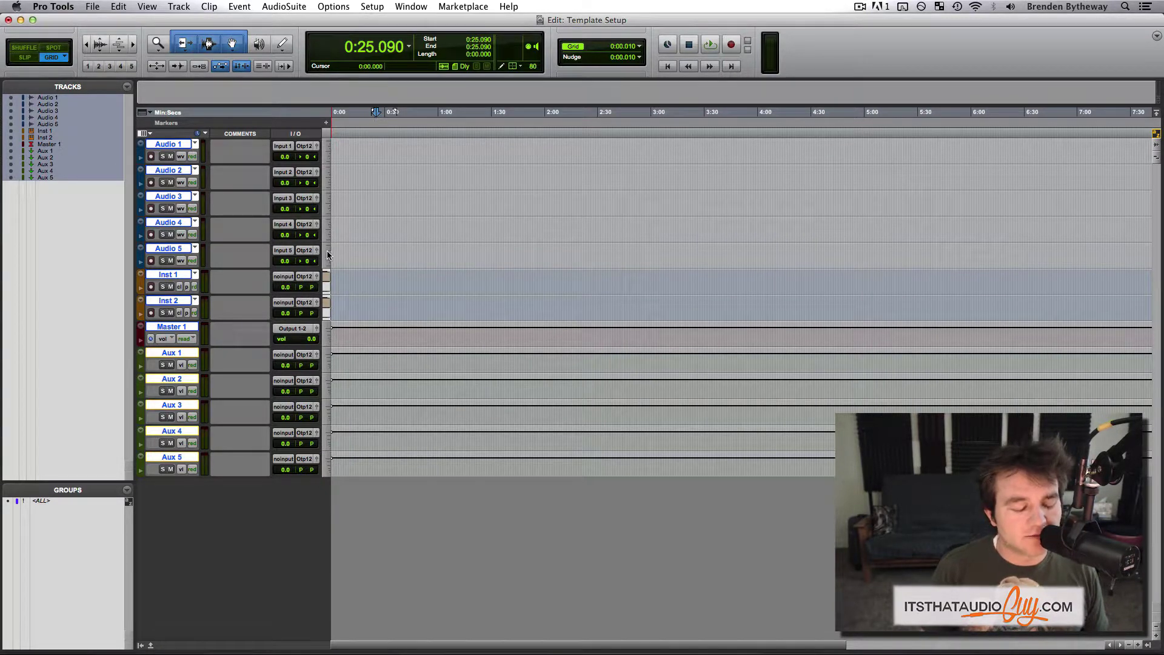
left_click(328, 254)
left_click(356, 268)
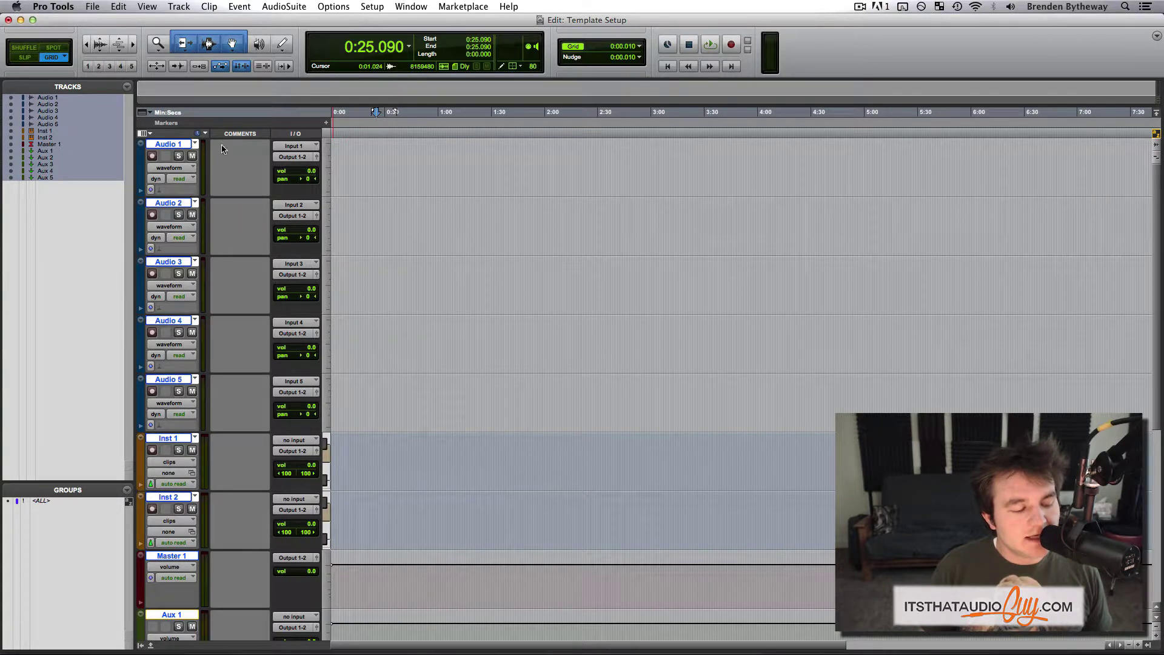
Rename track Audio 1 to 'Vox' and Audio 2 to 'Gtr'
double_click(176, 145)
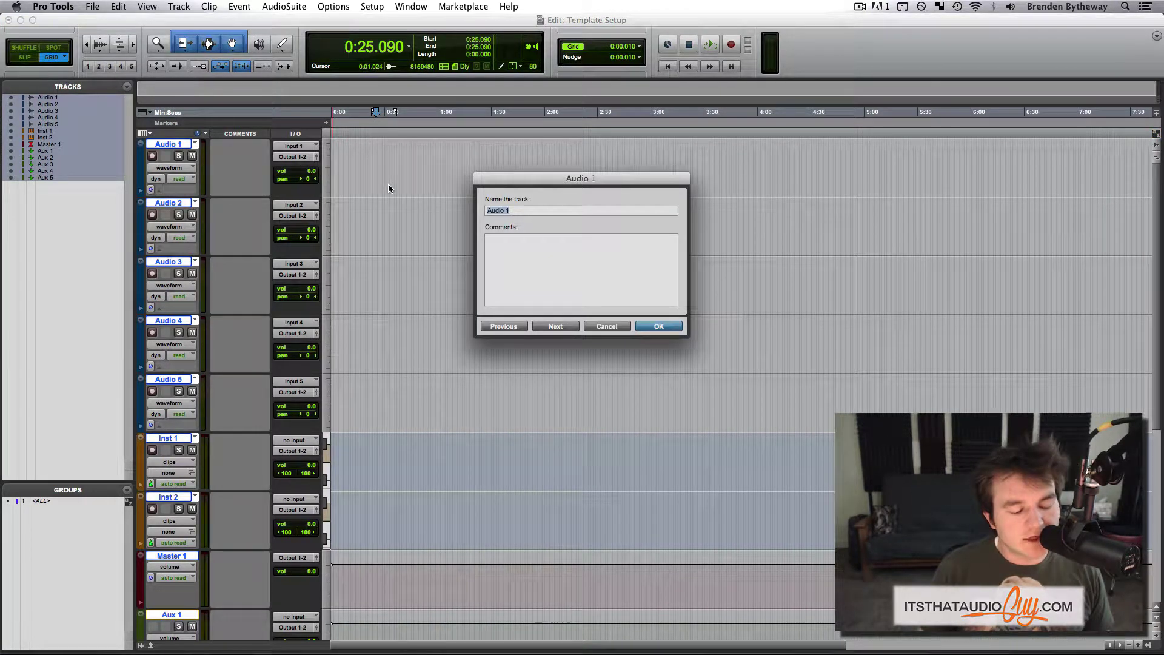
type("Vox")
key("Return")
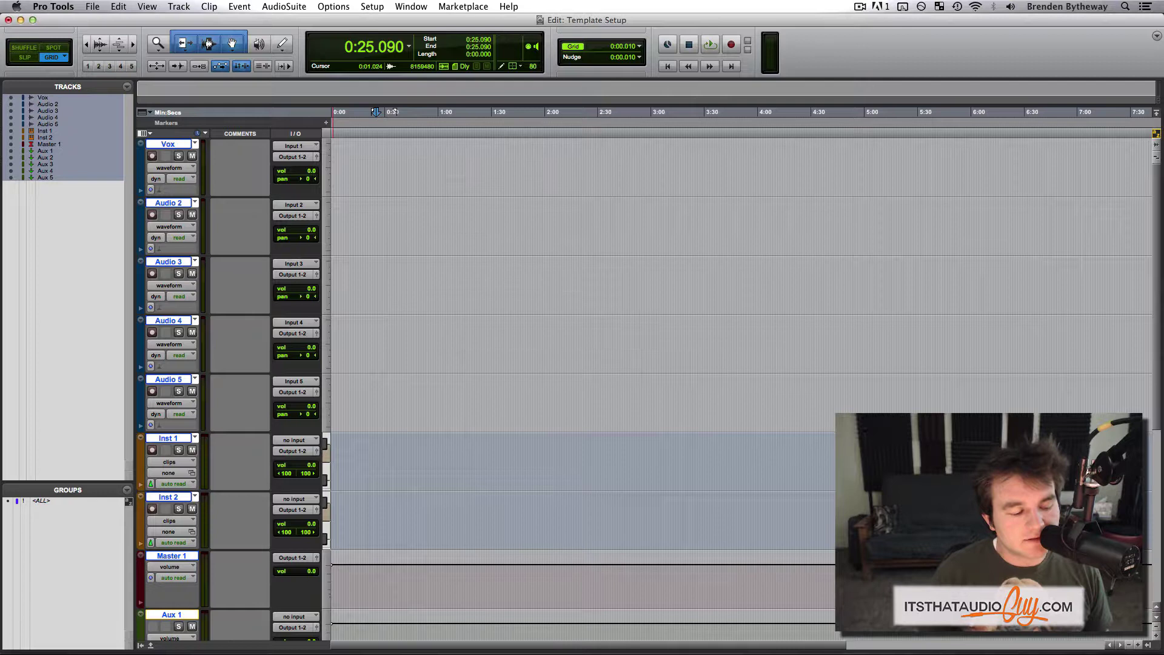
double_click(183, 206)
type("Gtr")
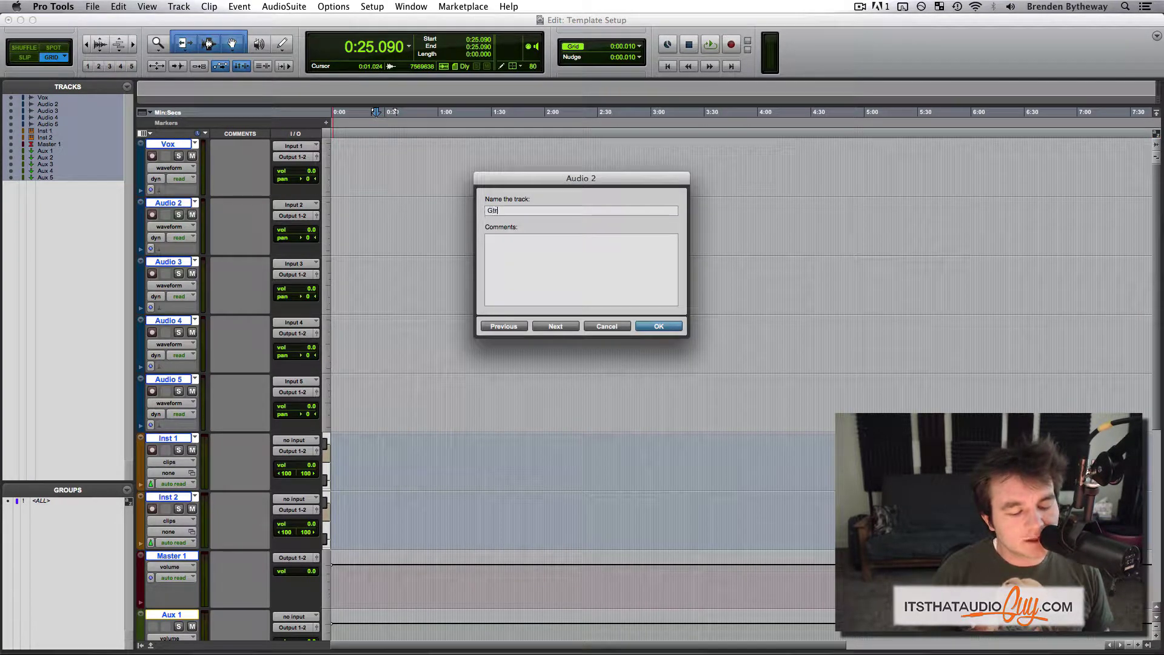
key("Return")
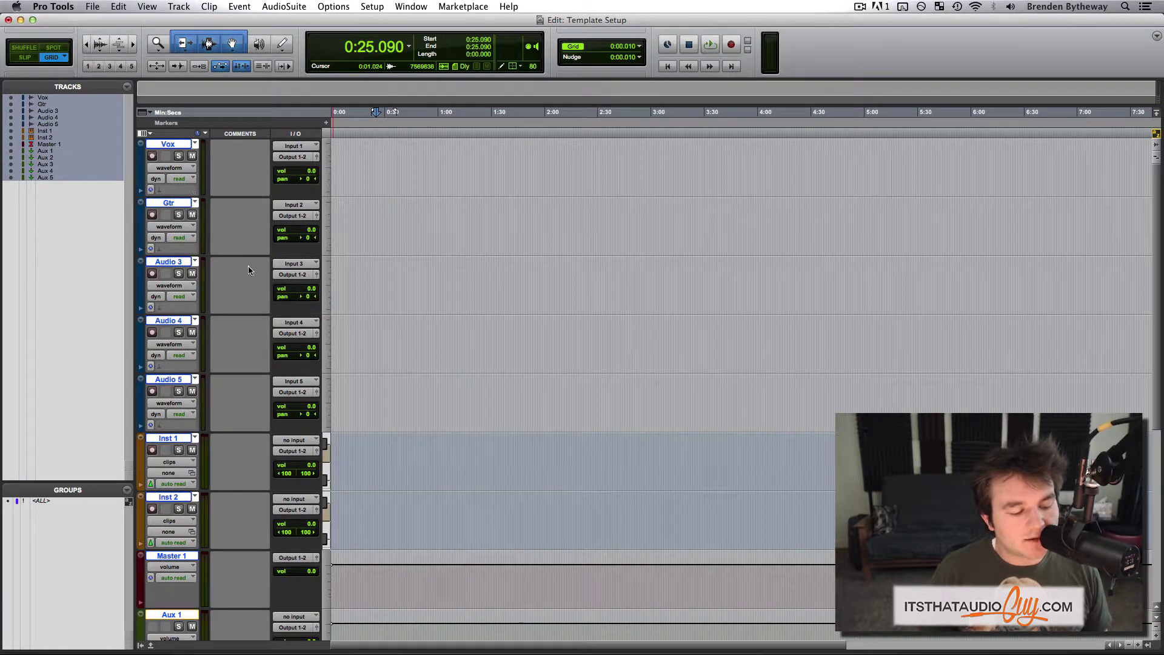
Set the input of Gtr, Audio 3, Audio 4 and Audio 5 to Input 1
left_click(313, 205)
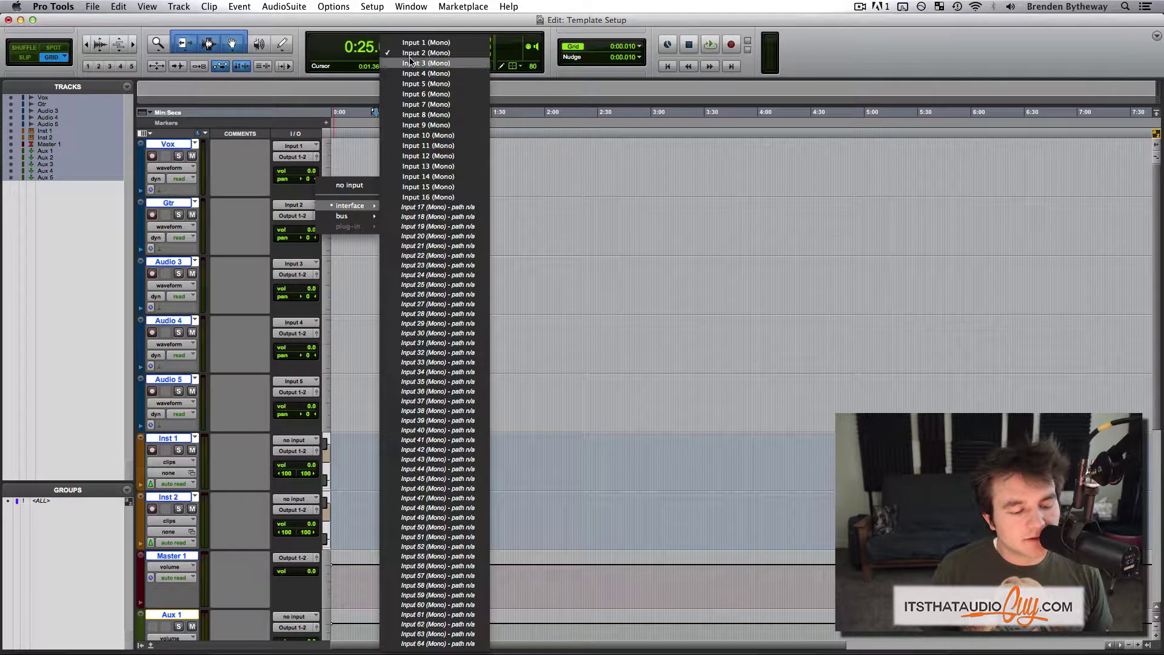
left_click(408, 43)
left_click(312, 264)
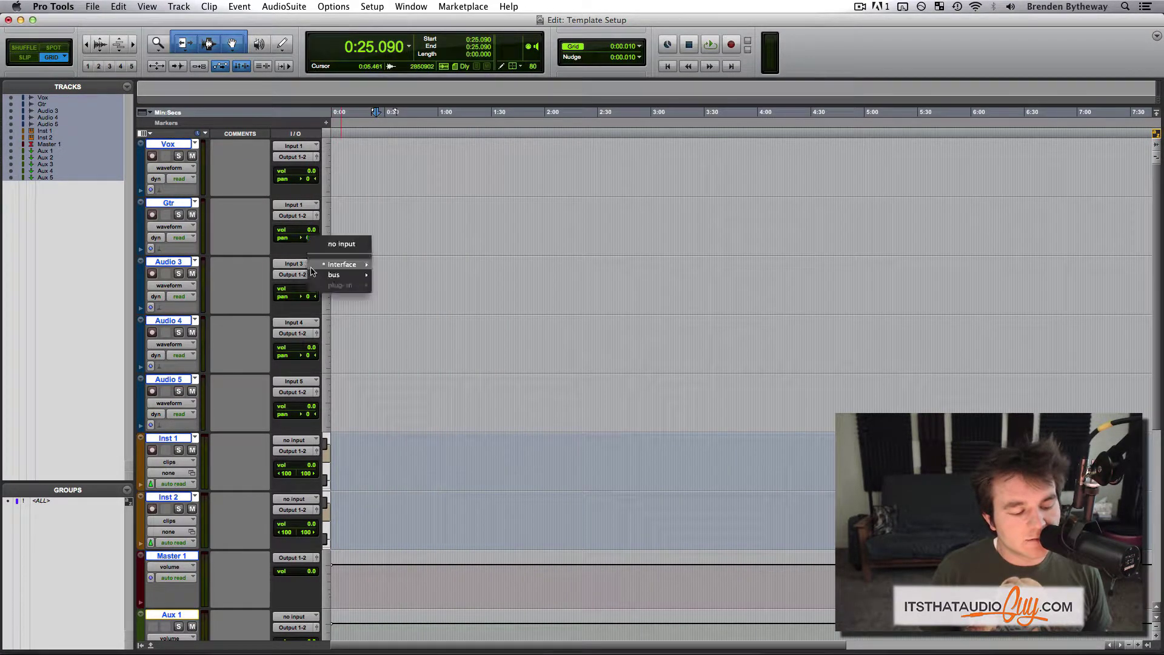
mouse_move(342, 264)
left_click(418, 43)
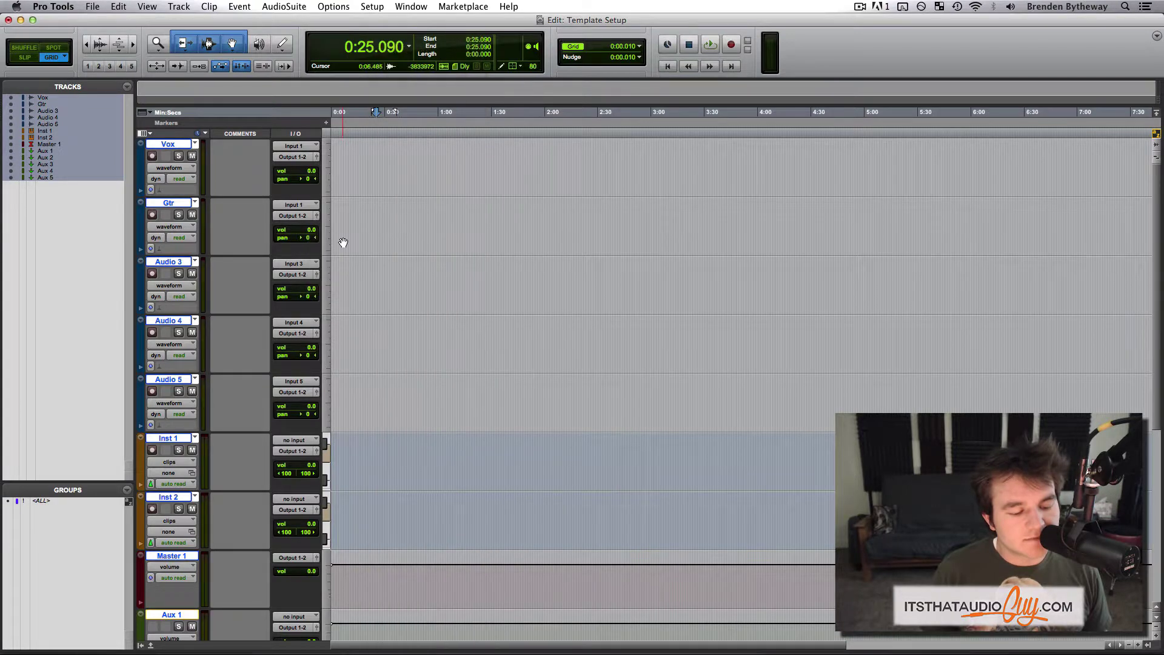
left_click(314, 322)
mouse_move(343, 323)
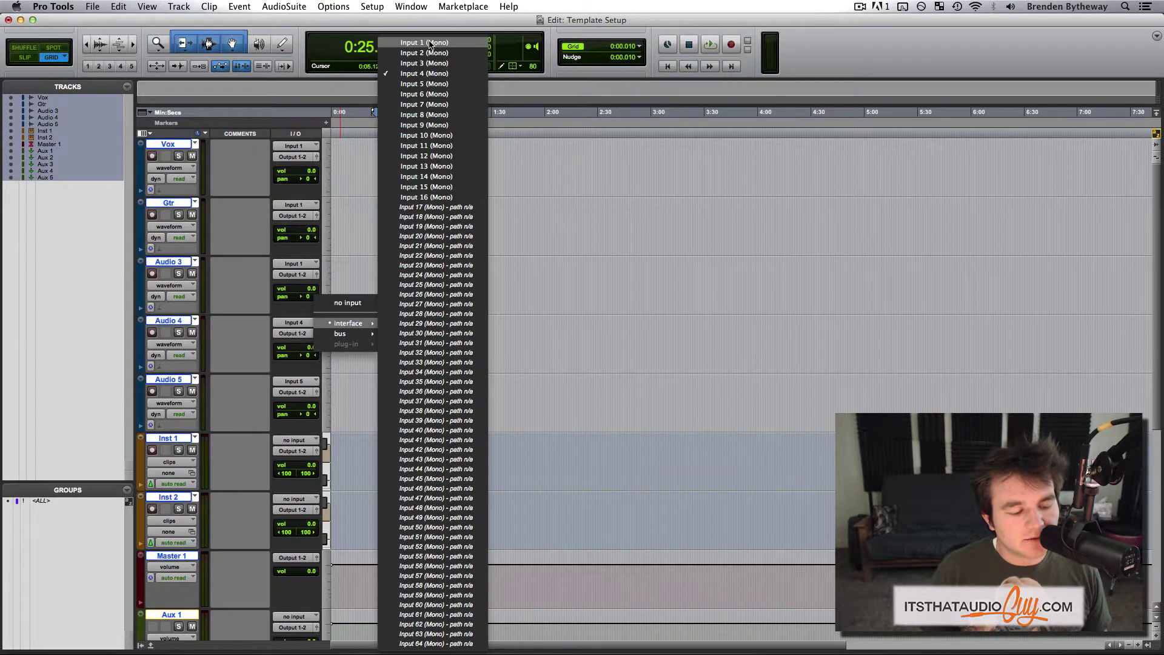
left_click(432, 42)
left_click(297, 384)
mouse_move(340, 382)
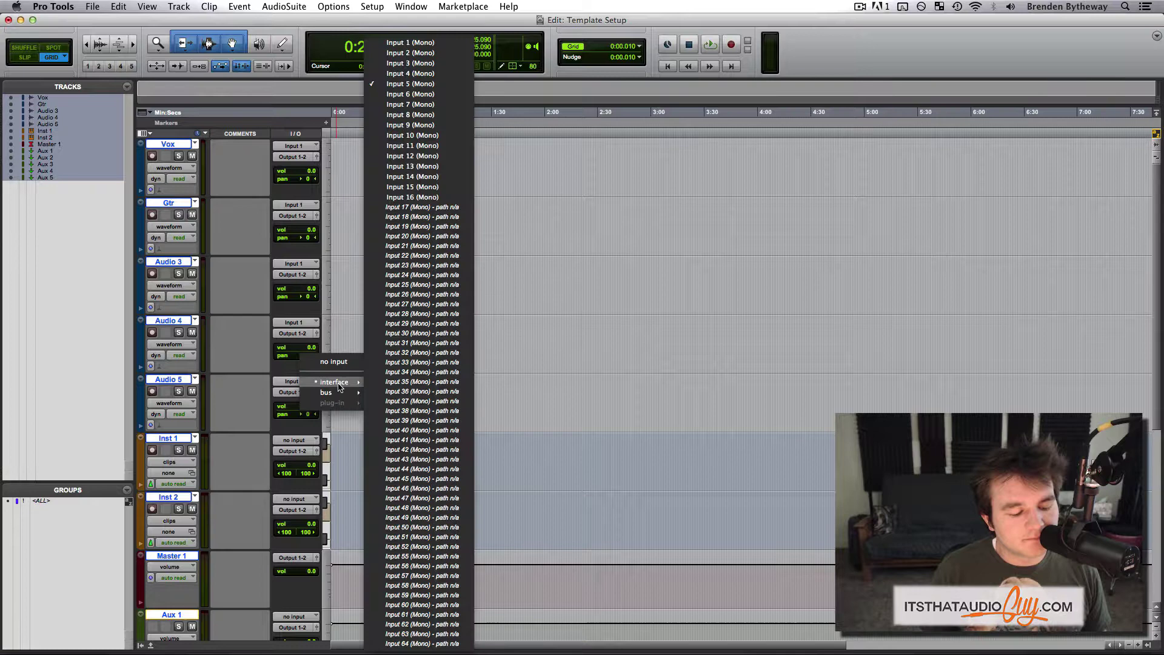
left_click(418, 43)
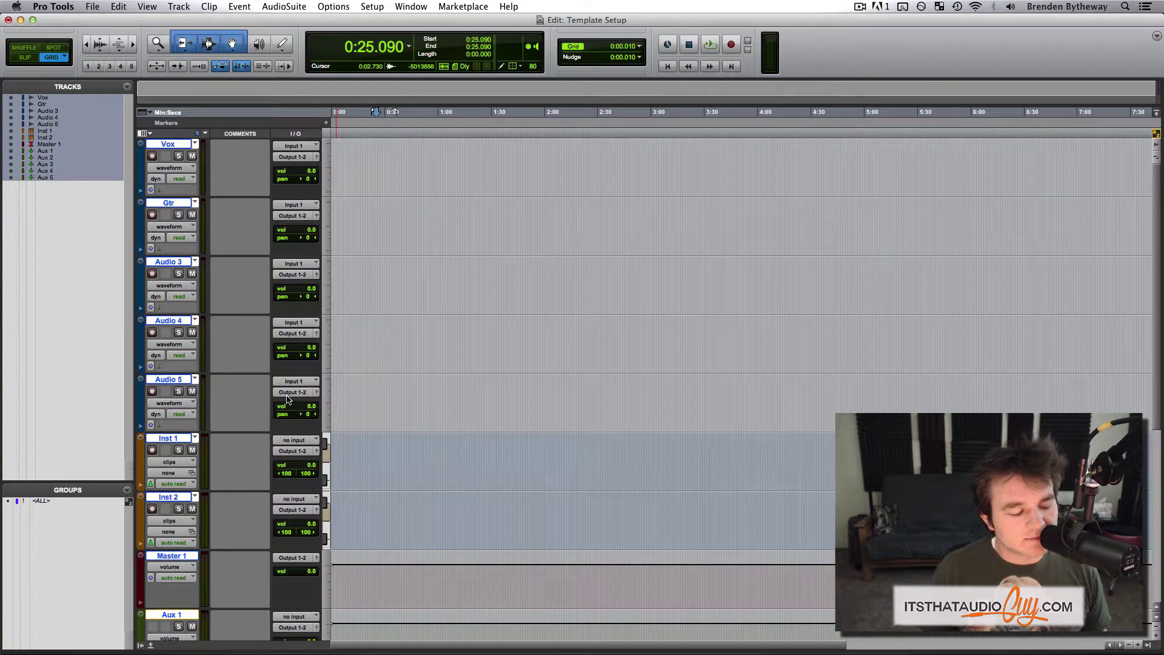
Show the Inserts A–E and Sends A–E columns and hide the Comments column
scroll(288, 399, "down", 2)
right_click(240, 134)
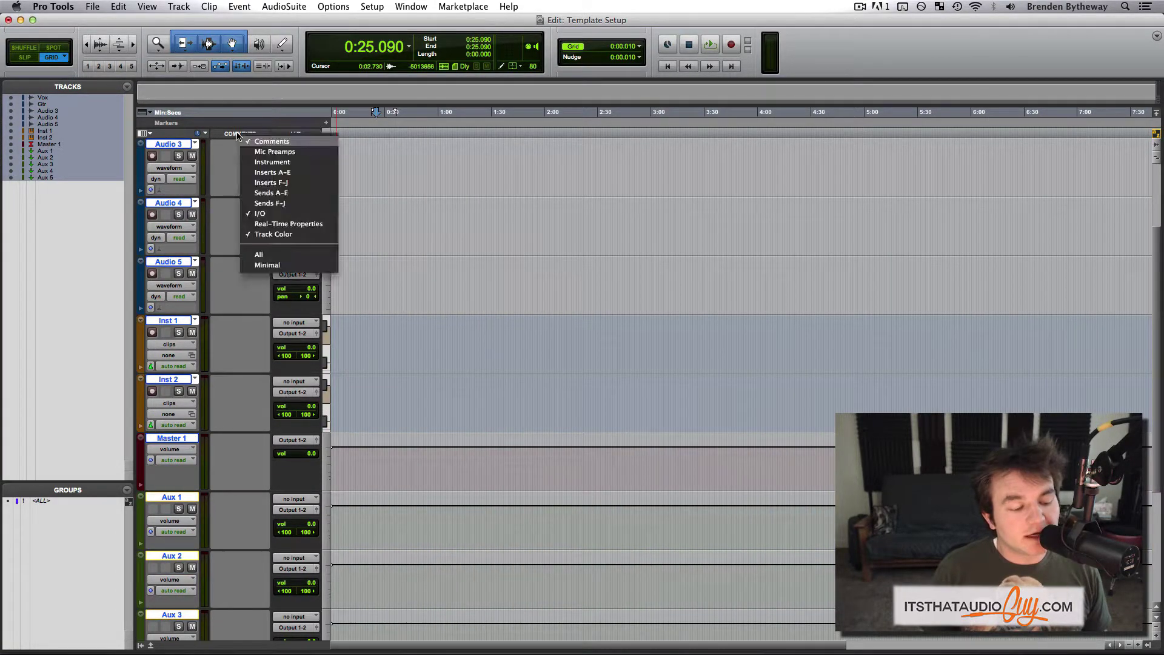
left_click(258, 172)
right_click(245, 133)
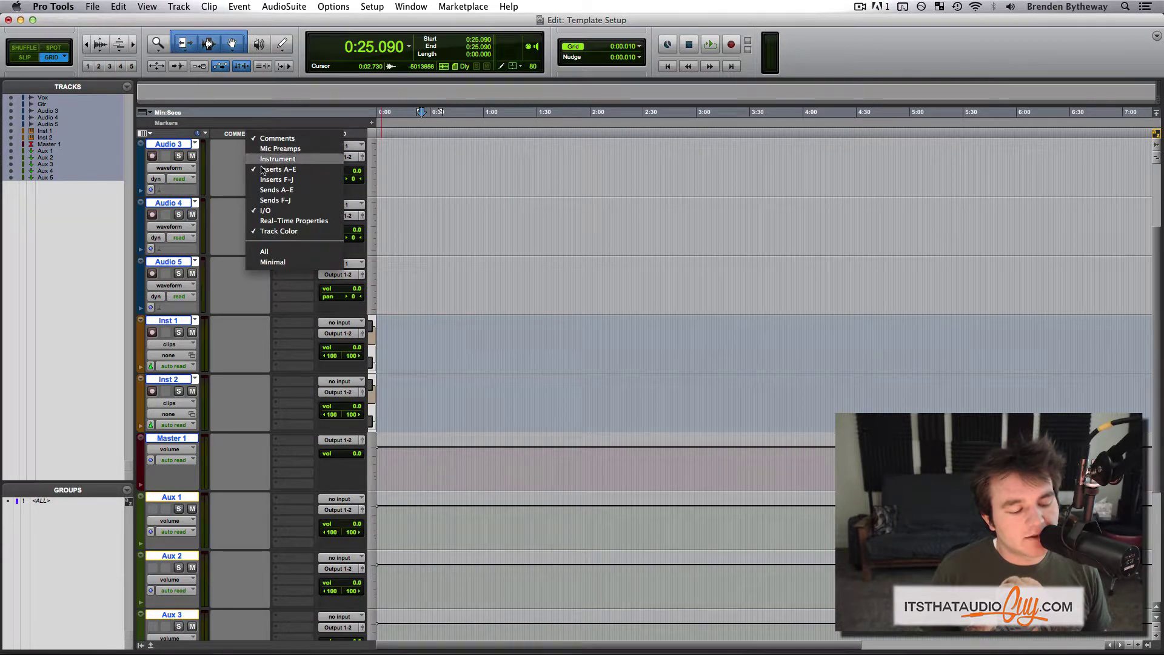
left_click(273, 190)
right_click(249, 137)
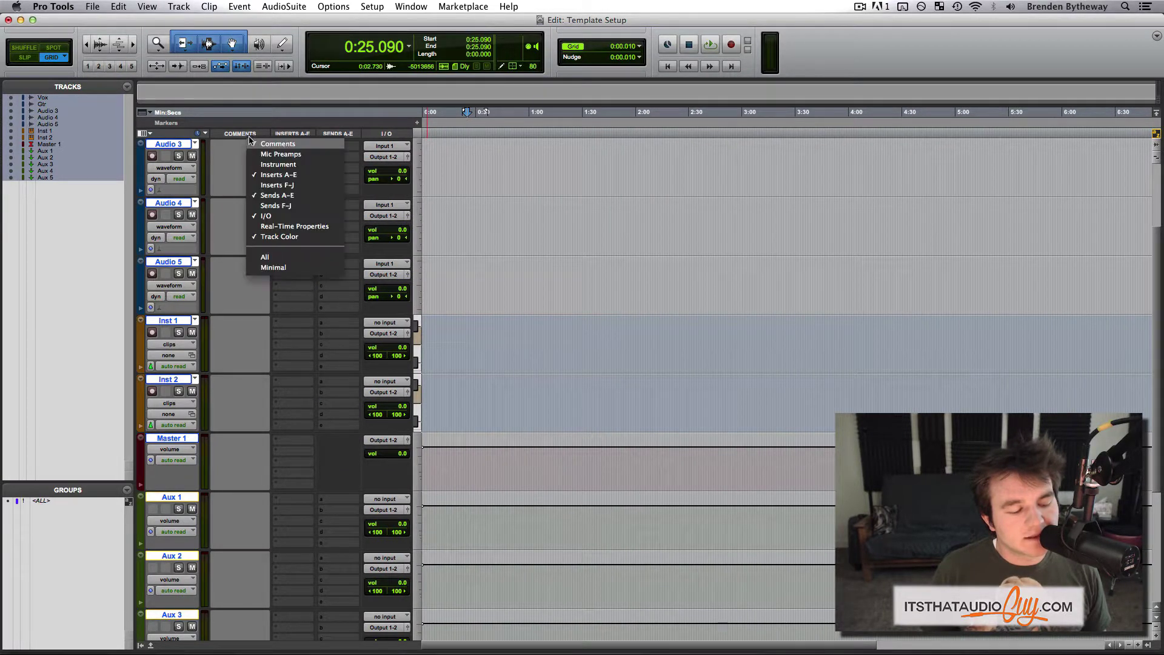
left_click(251, 145)
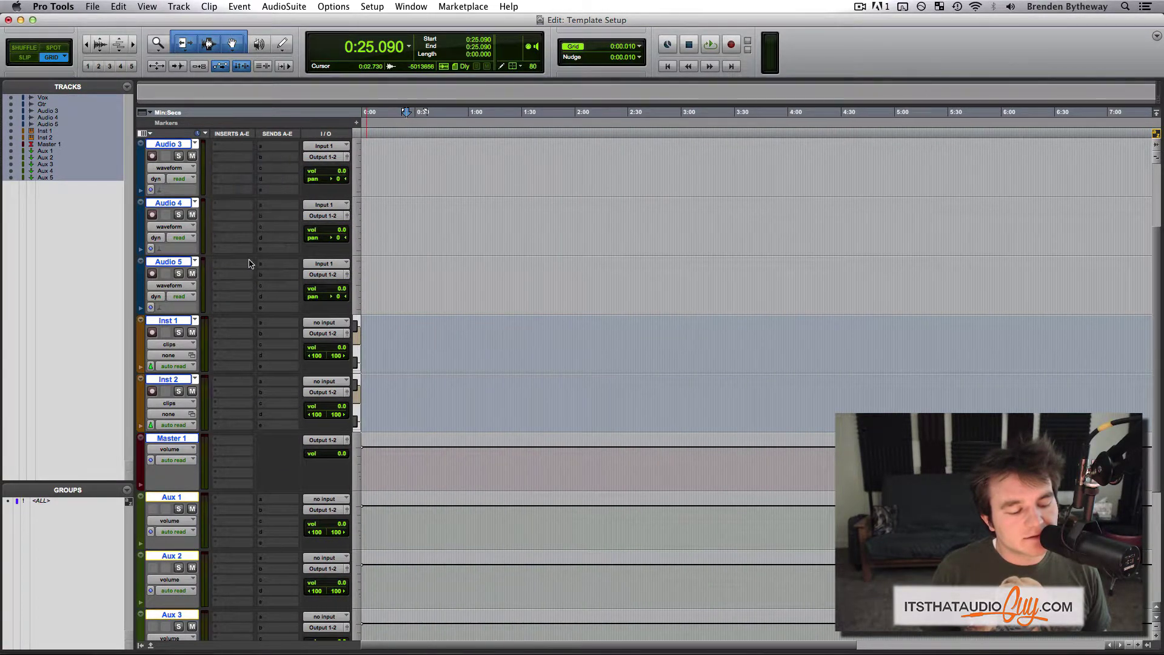
Load Native Instruments Kontakt into Inst 1's first insert slot
left_click(228, 326)
mouse_move(285, 347)
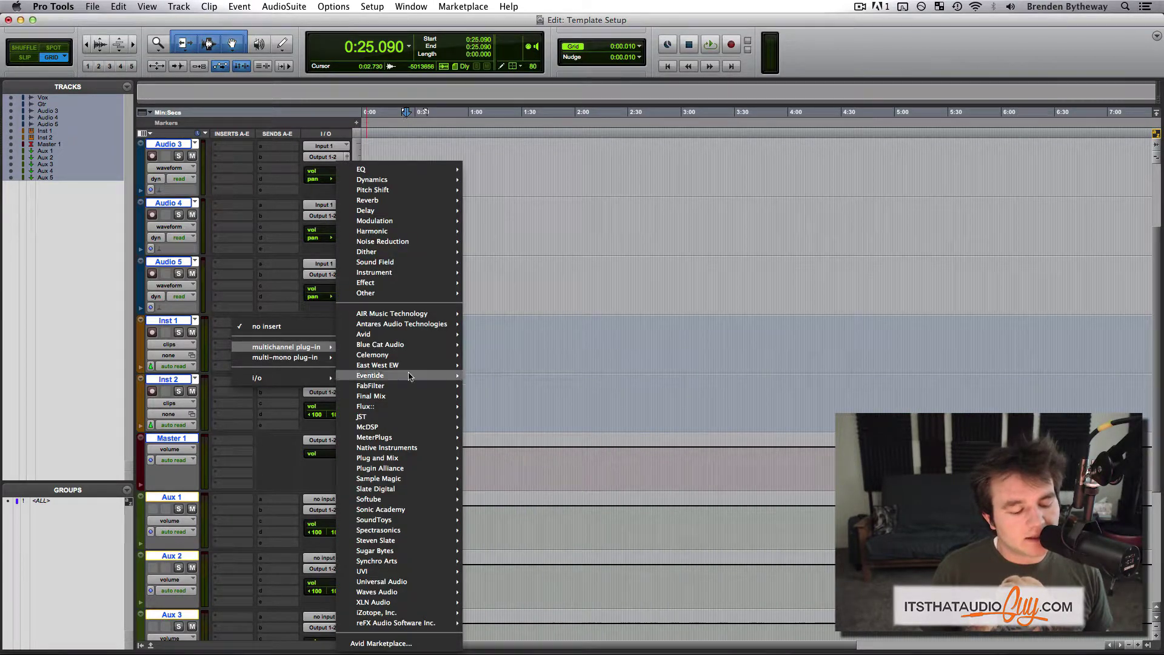
mouse_move(423, 447)
left_click(522, 468)
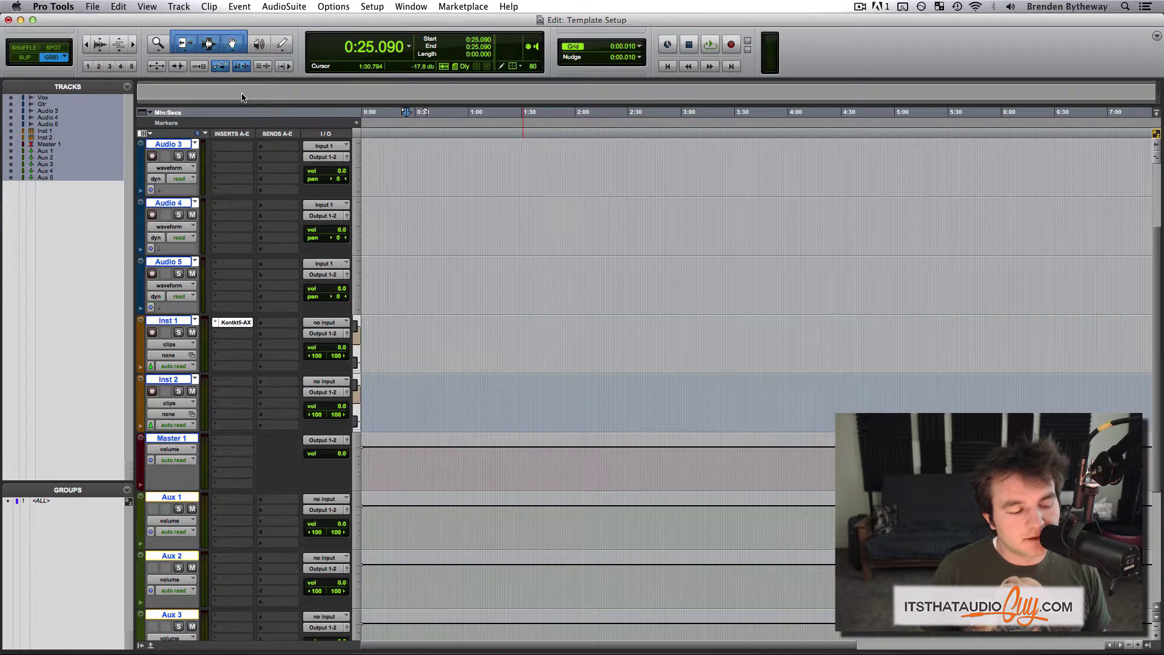
scroll(237, 143, "up", 3)
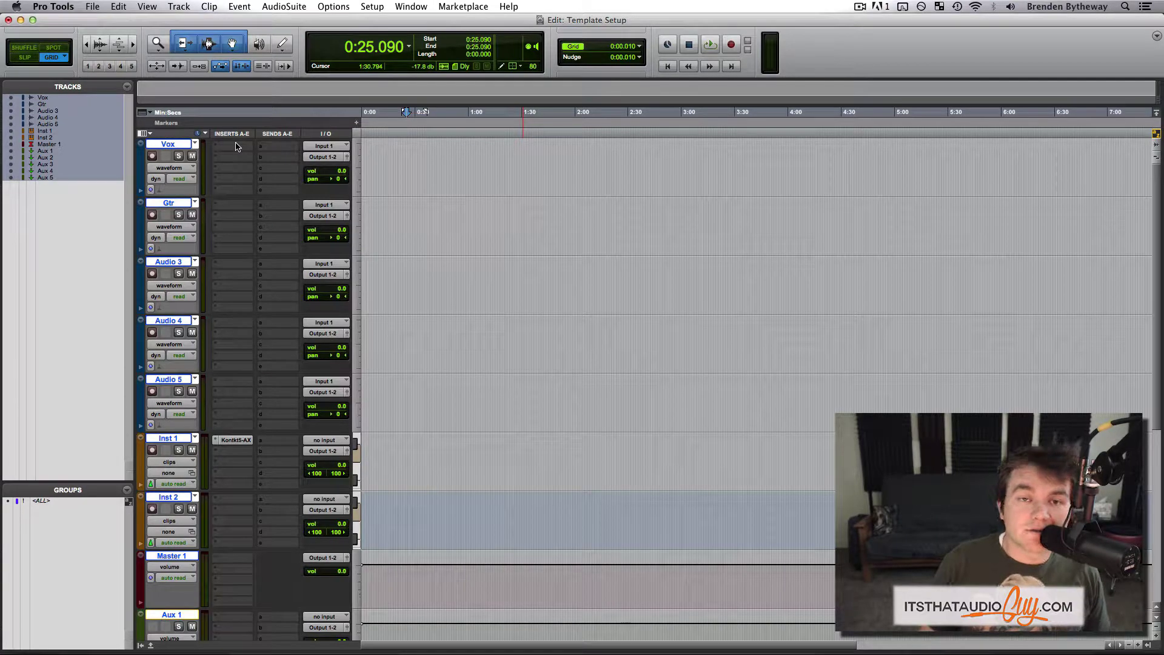
Insert EQ3 7-Band on Vox's first slot and copy it onto the other tracks
left_click(235, 147)
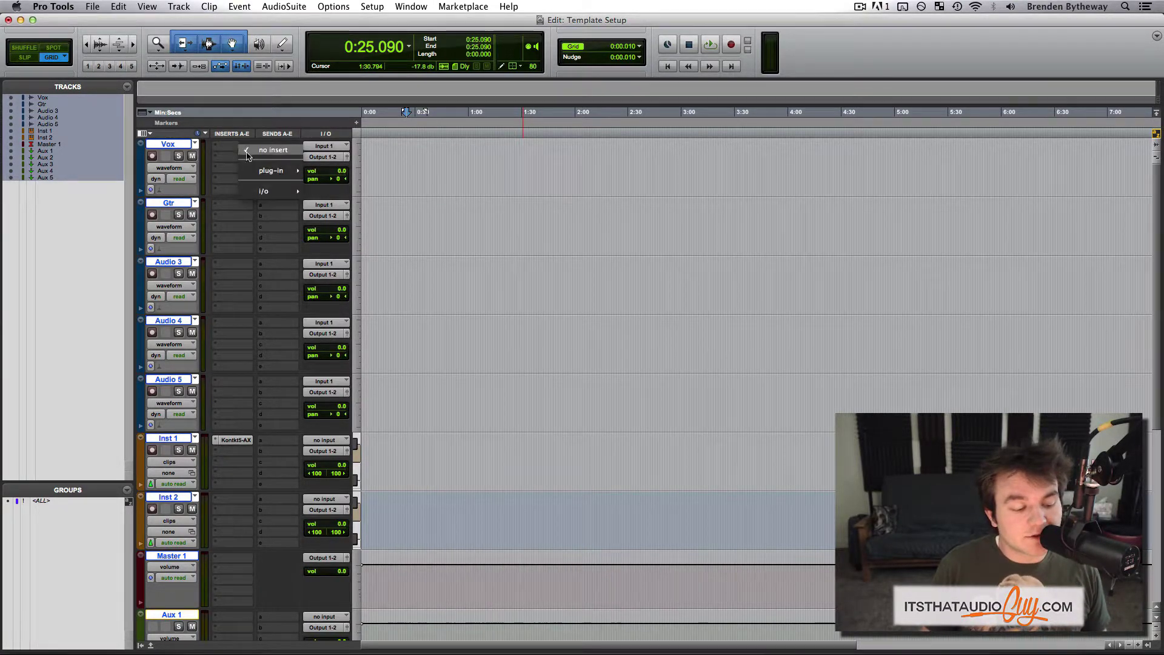
mouse_move(276, 171)
mouse_move(374, 177)
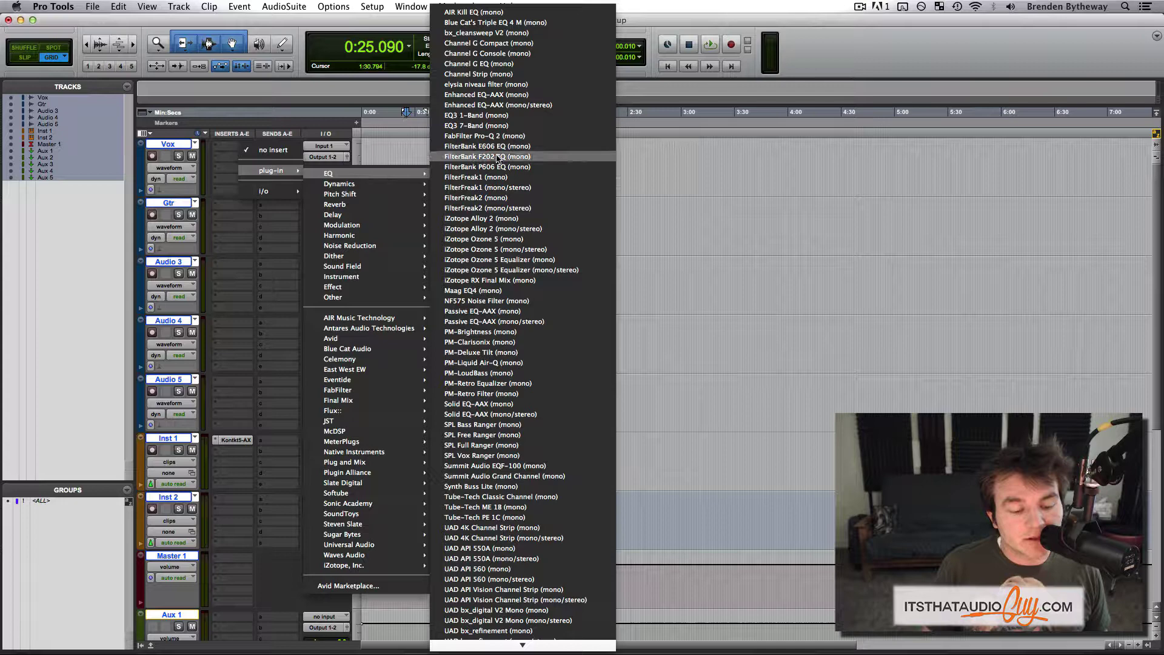
left_click(501, 125)
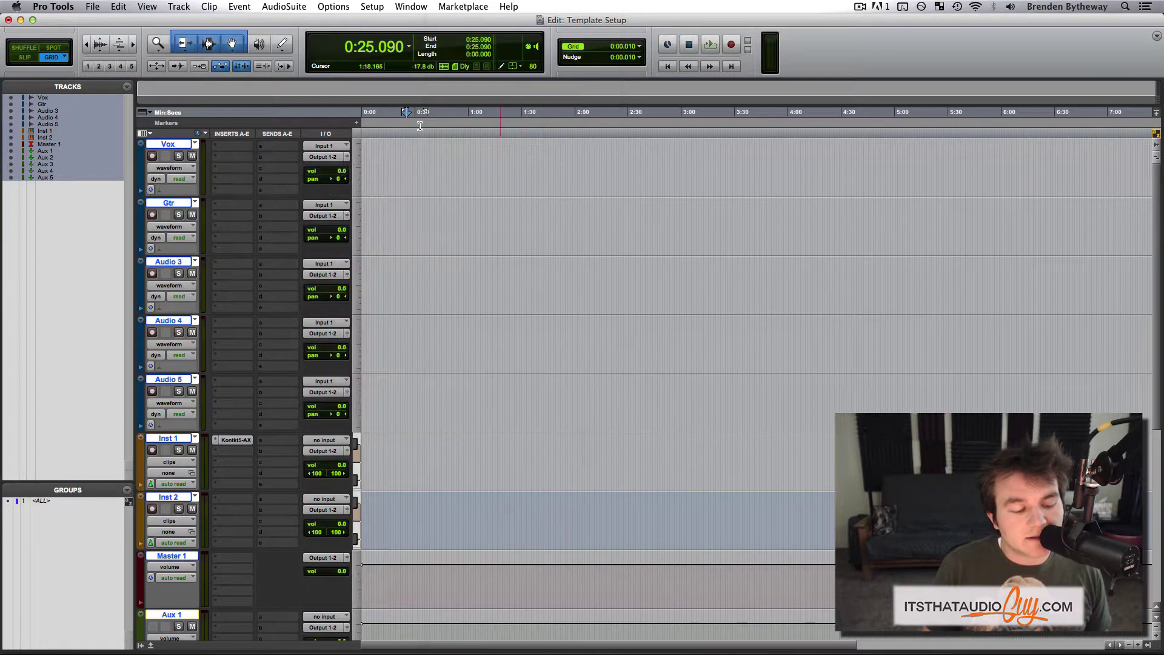
key("super+w")
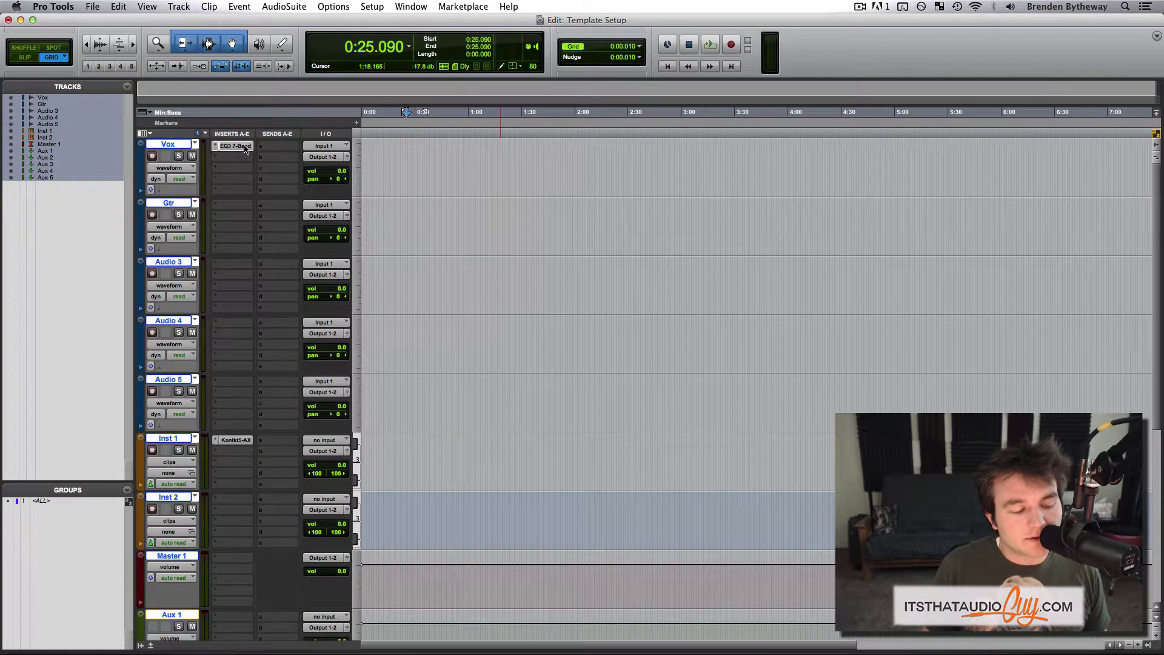
left_click_drag(245, 146, 234, 462)
Rename the Aux 1 track to 'Verb'
scroll(239, 327, "down", 8)
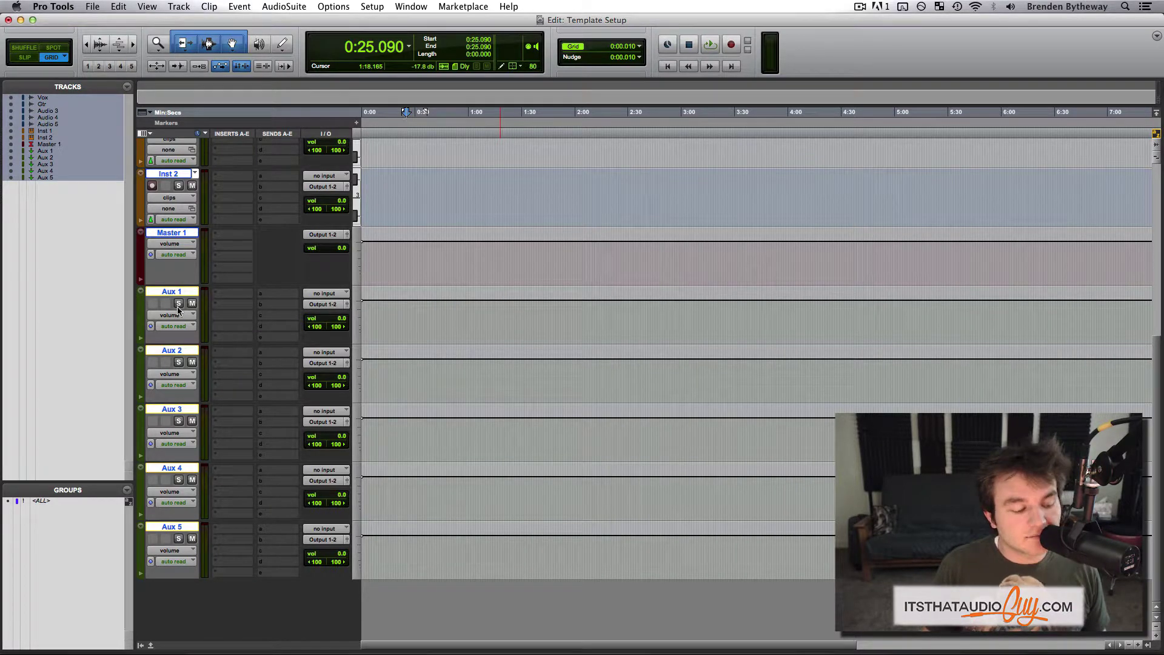
double_click(173, 291)
type("Verb")
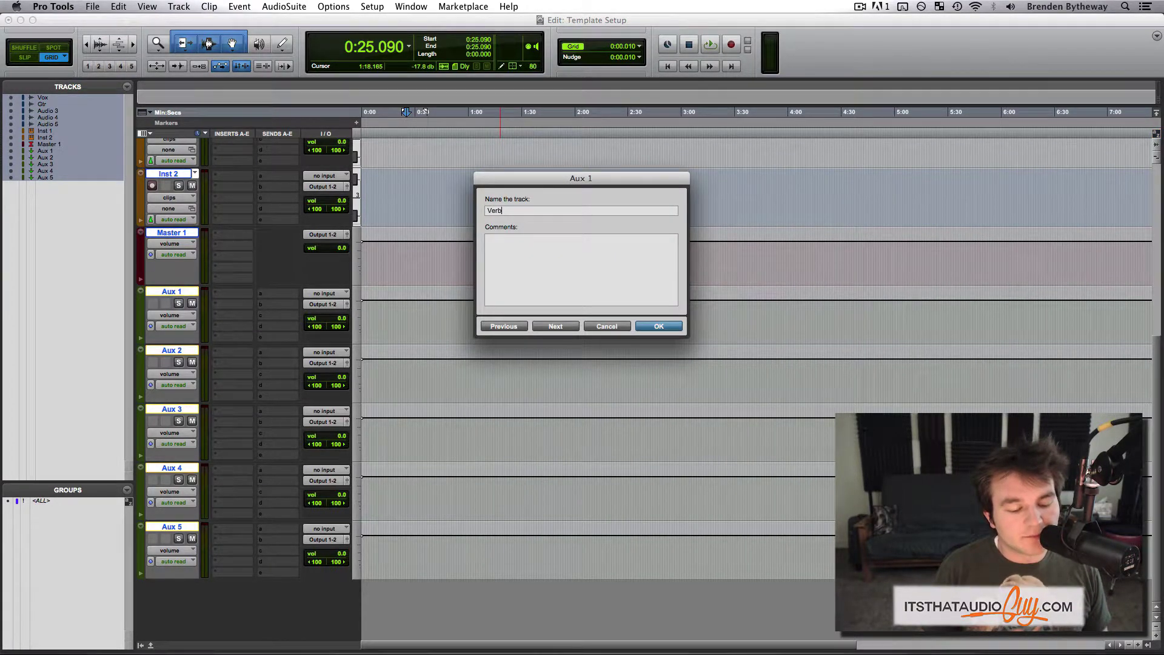
key("Return")
Insert AIR Non-Linear Reverb on the Verb track
left_click(232, 293)
mouse_move(286, 319)
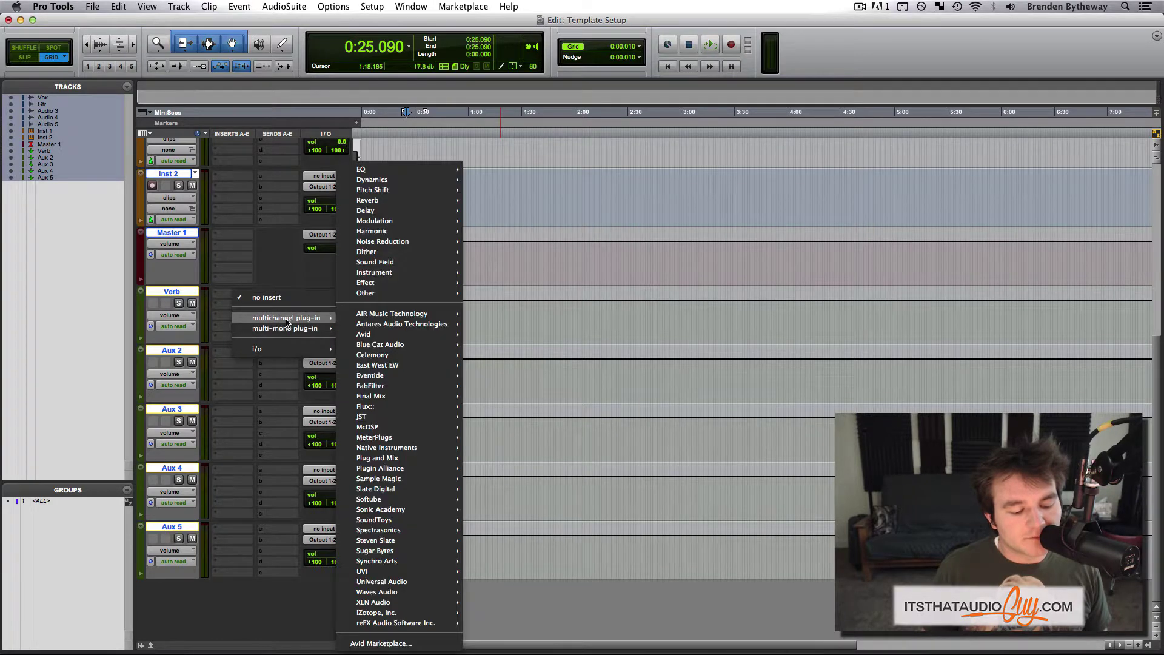
mouse_move(368, 200)
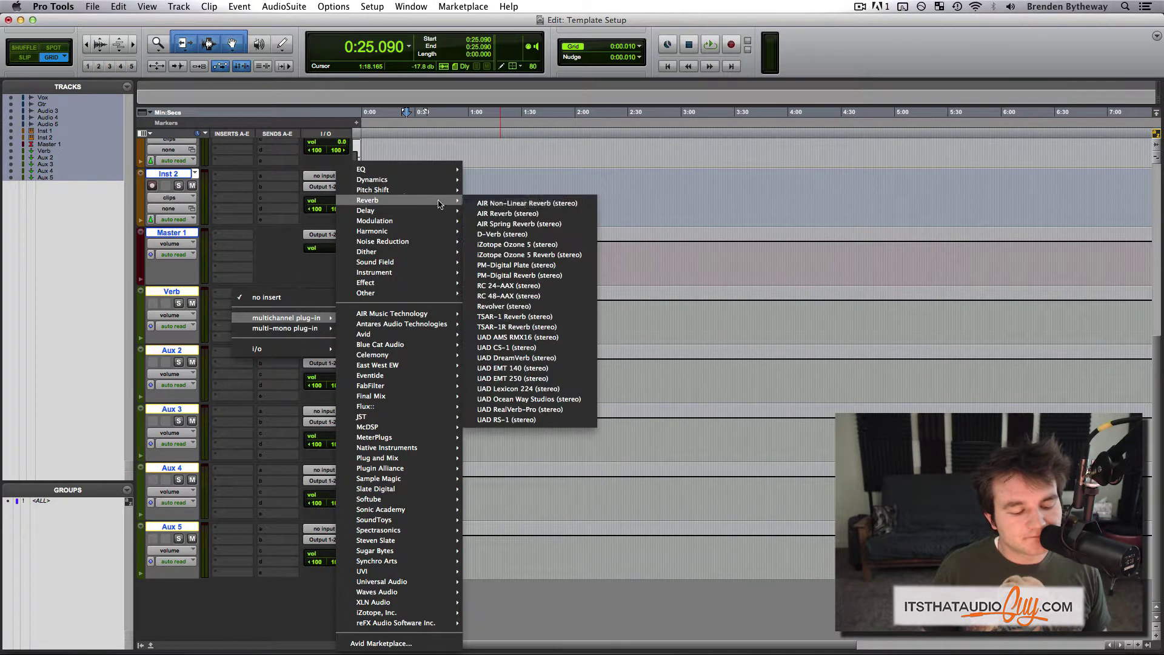
left_click(524, 206)
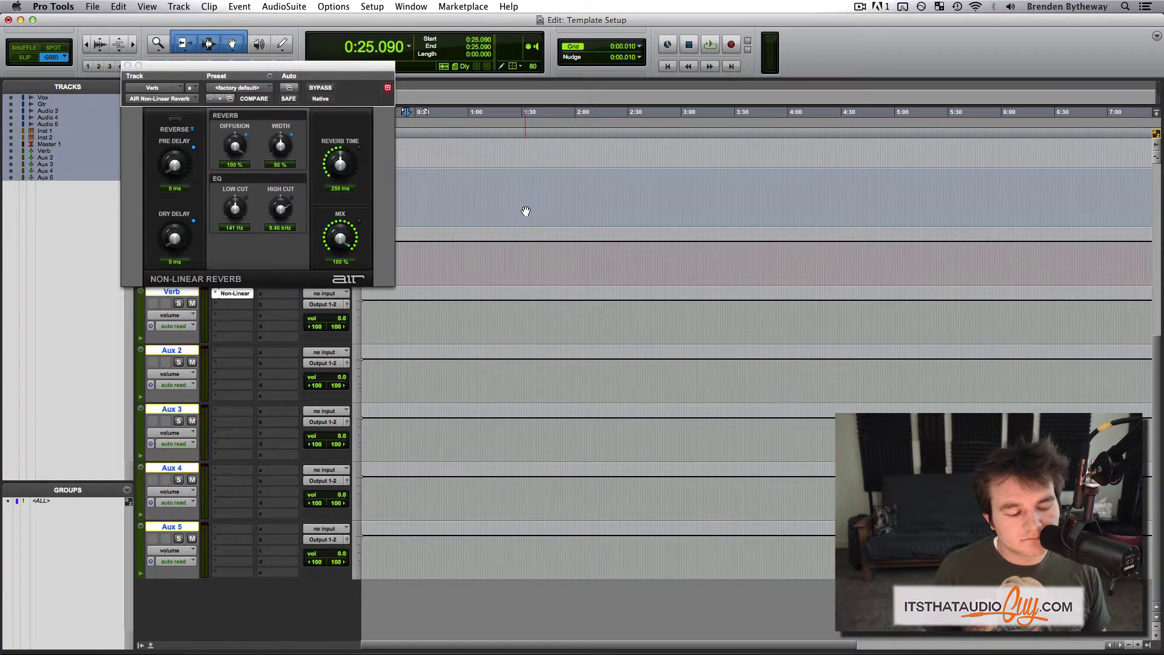
left_click(390, 94)
Set the Verb track's input to Bus 1-2
left_click(343, 293)
mouse_move(376, 320)
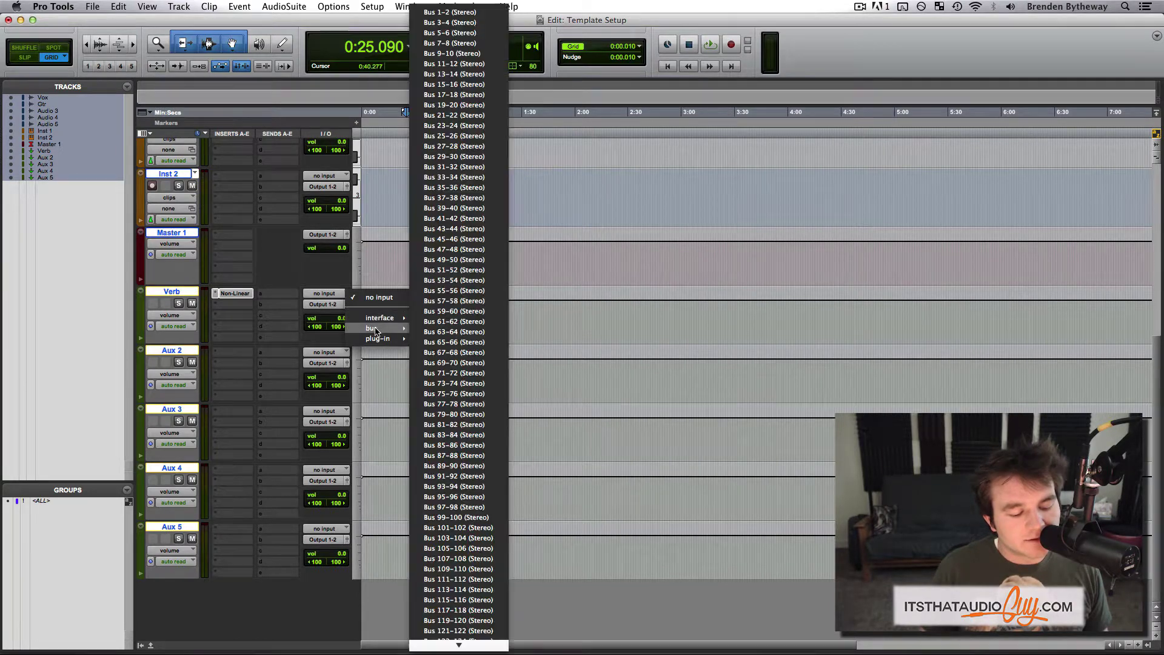
left_click(459, 278)
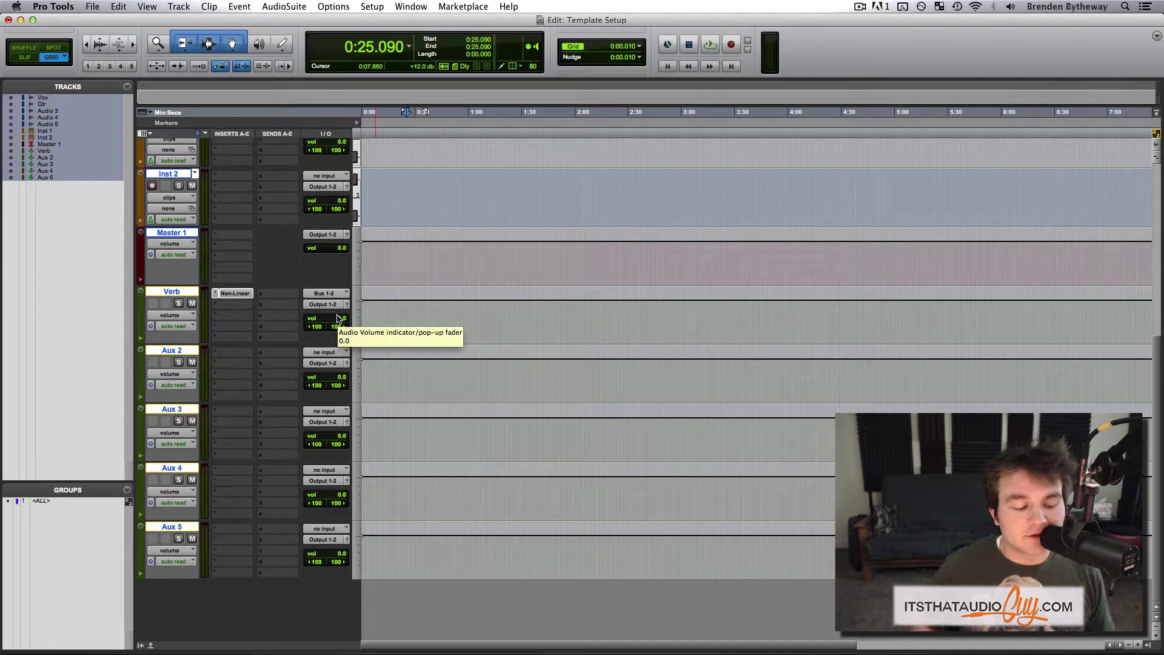
scroll(337, 319, "up", 5)
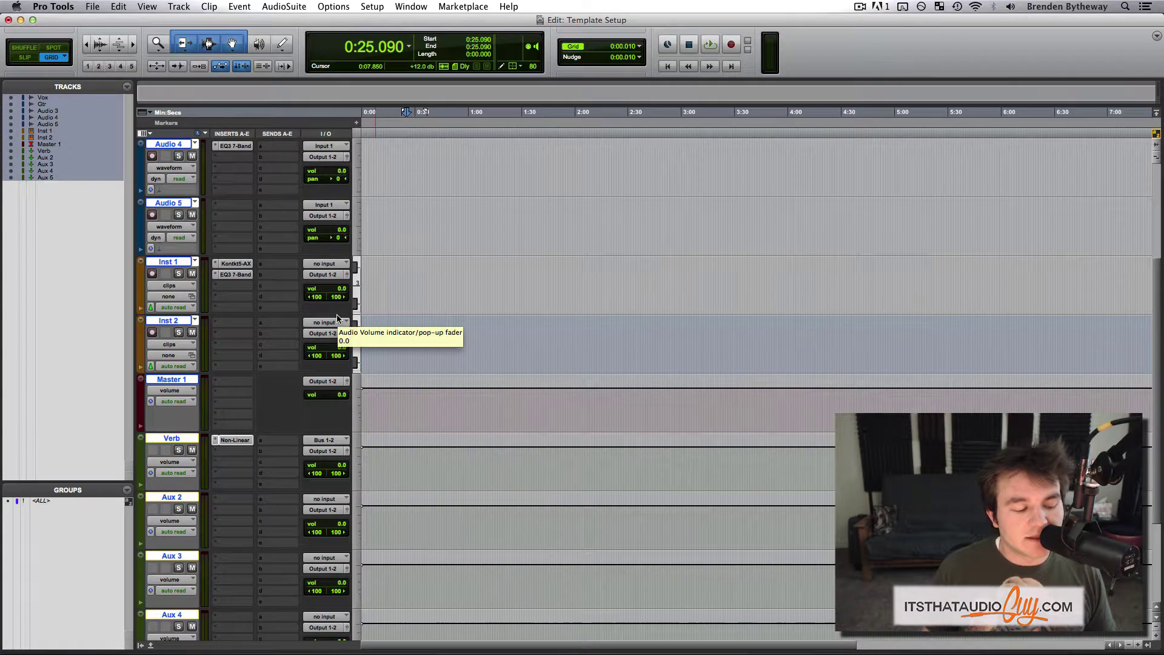
Route Audio 5's send b to Bus 1-2
left_click(276, 220)
mouse_move(321, 251)
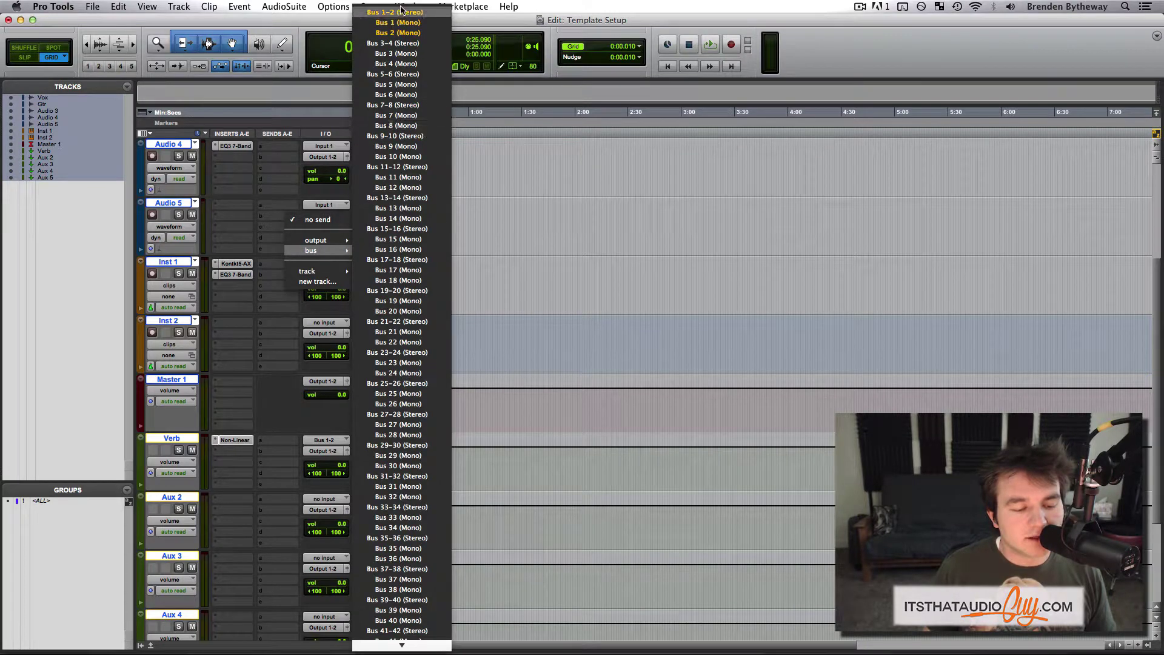
left_click(400, 12)
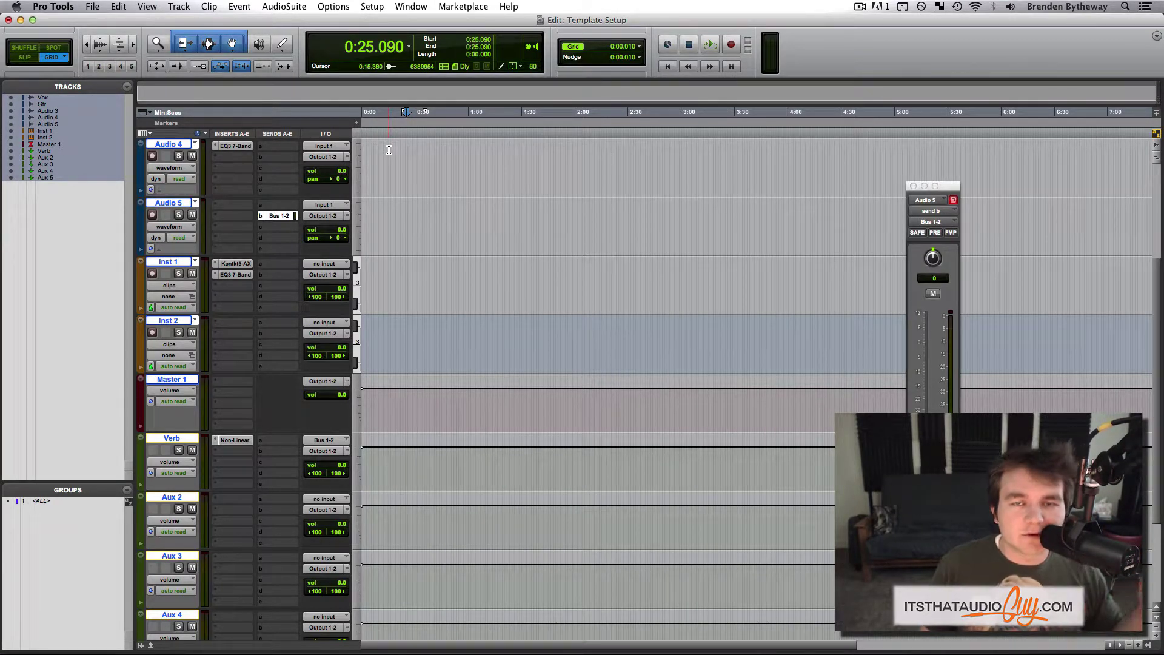
Inspect Vox's EQ3 7-Band settings, then close the EQ and Audio 5 send windows
scroll(249, 194, "up", 3)
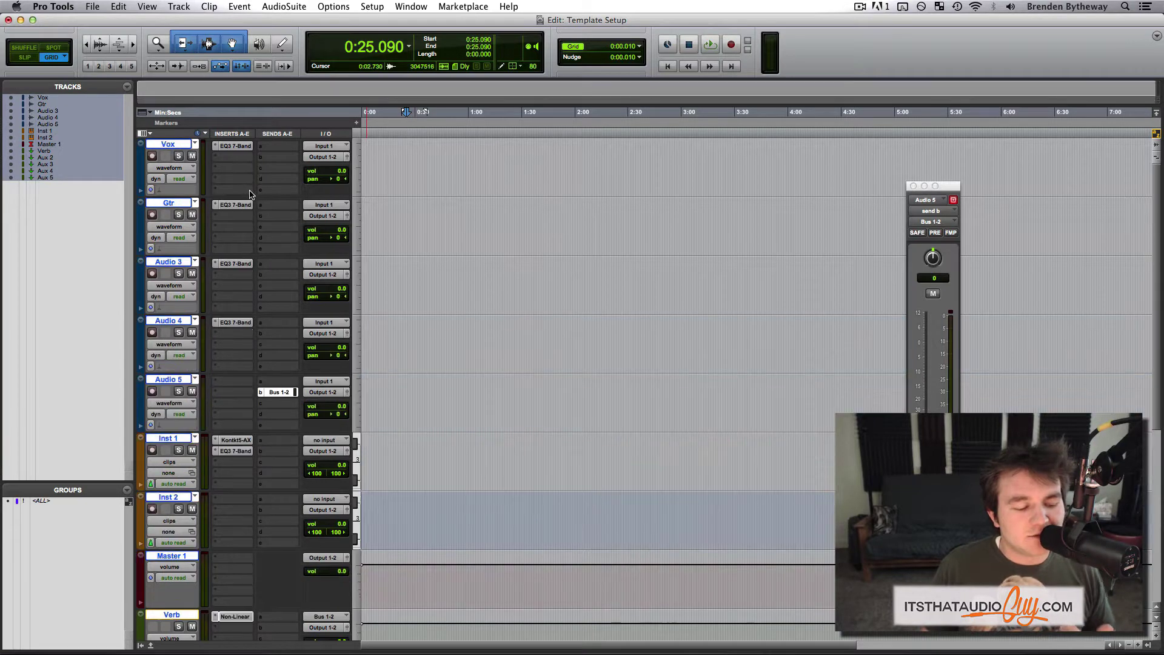
left_click(233, 147)
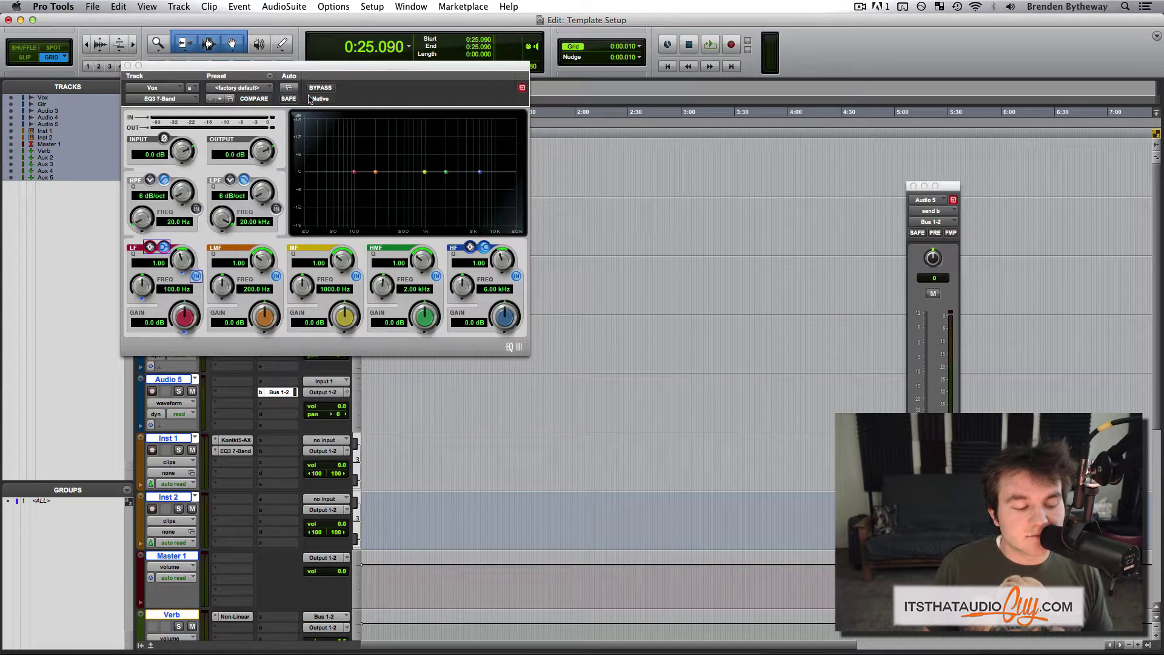
left_click(127, 65)
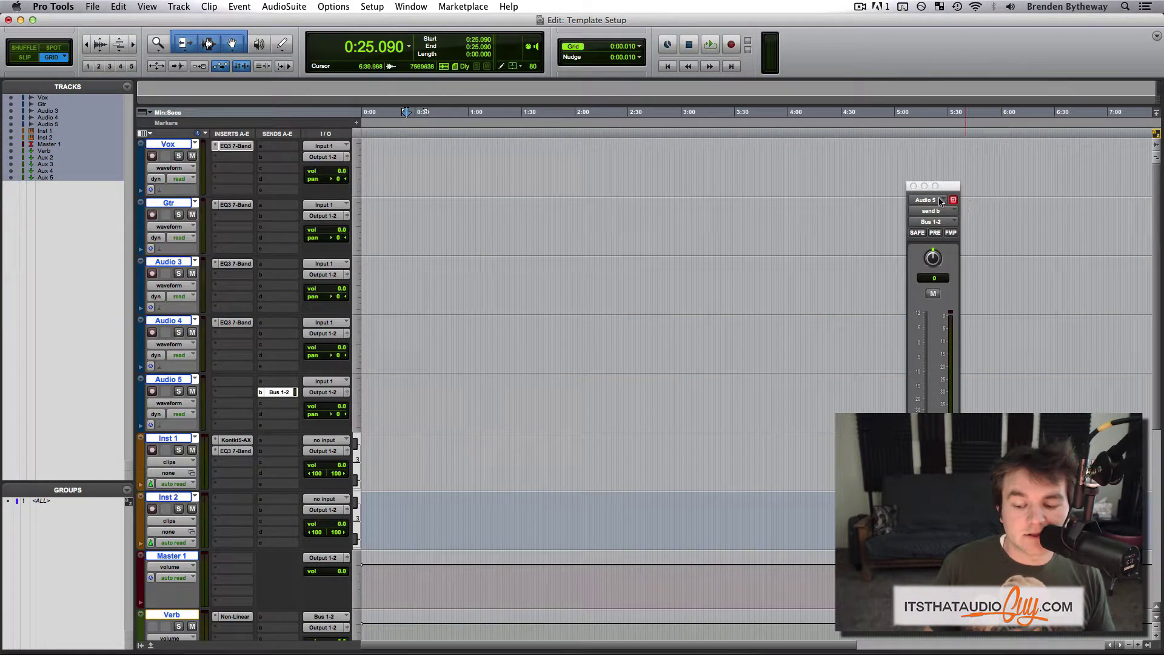
left_click(913, 186)
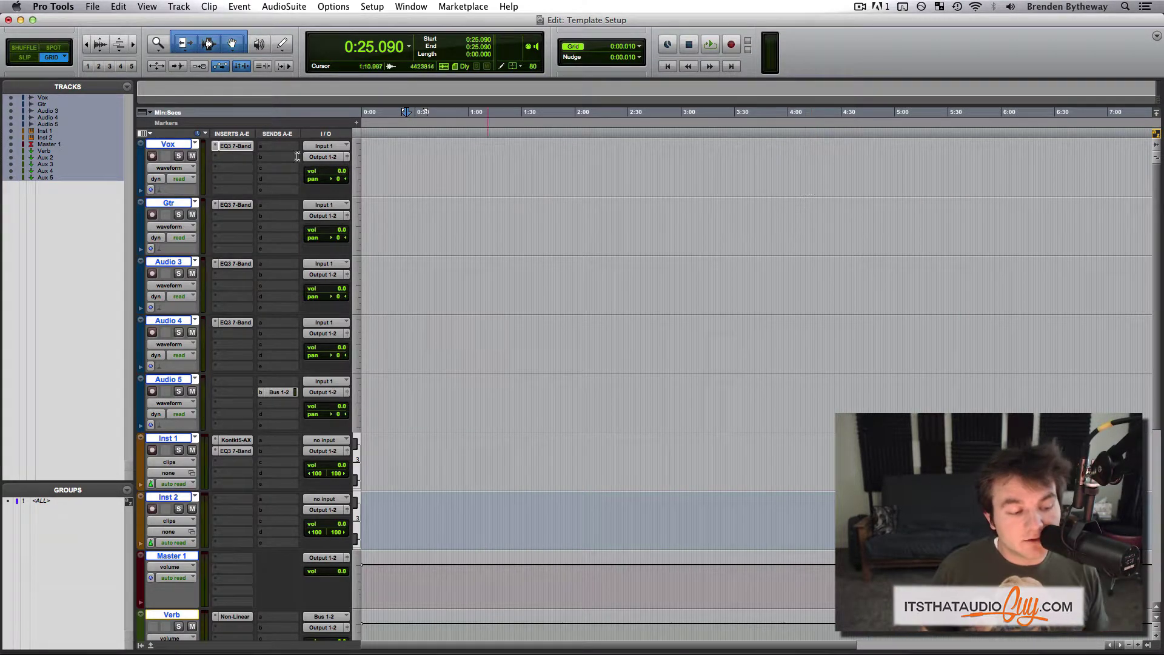
Save the session as a template under a custom name, in the Music category, installed in the system
left_click(93, 8)
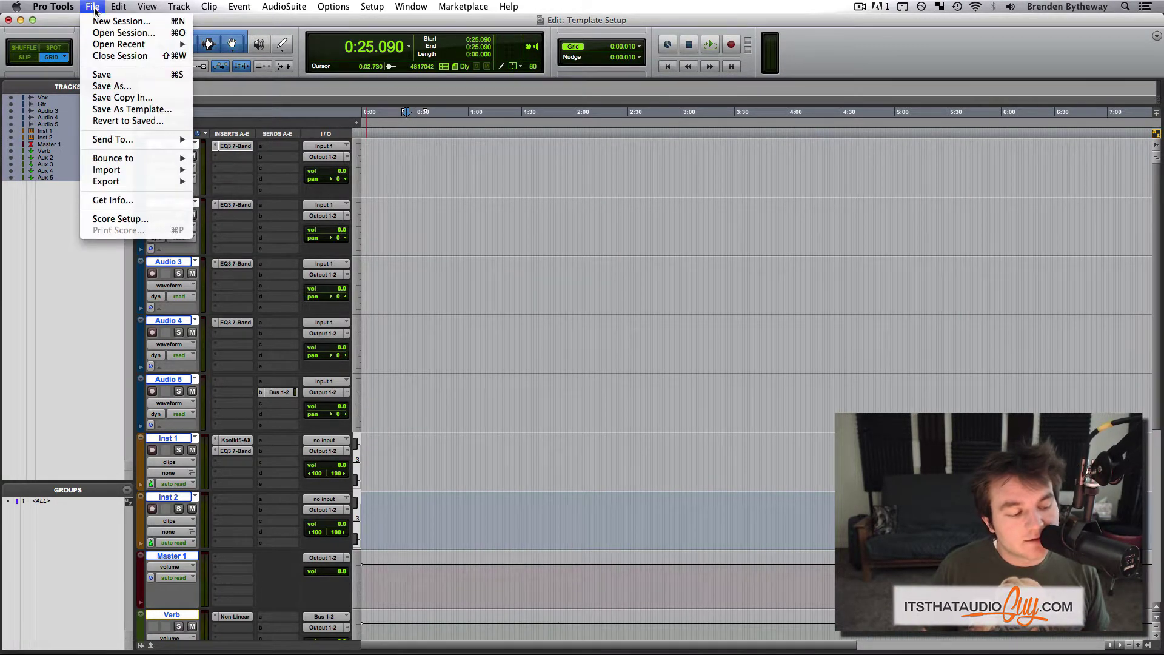
left_click(121, 109)
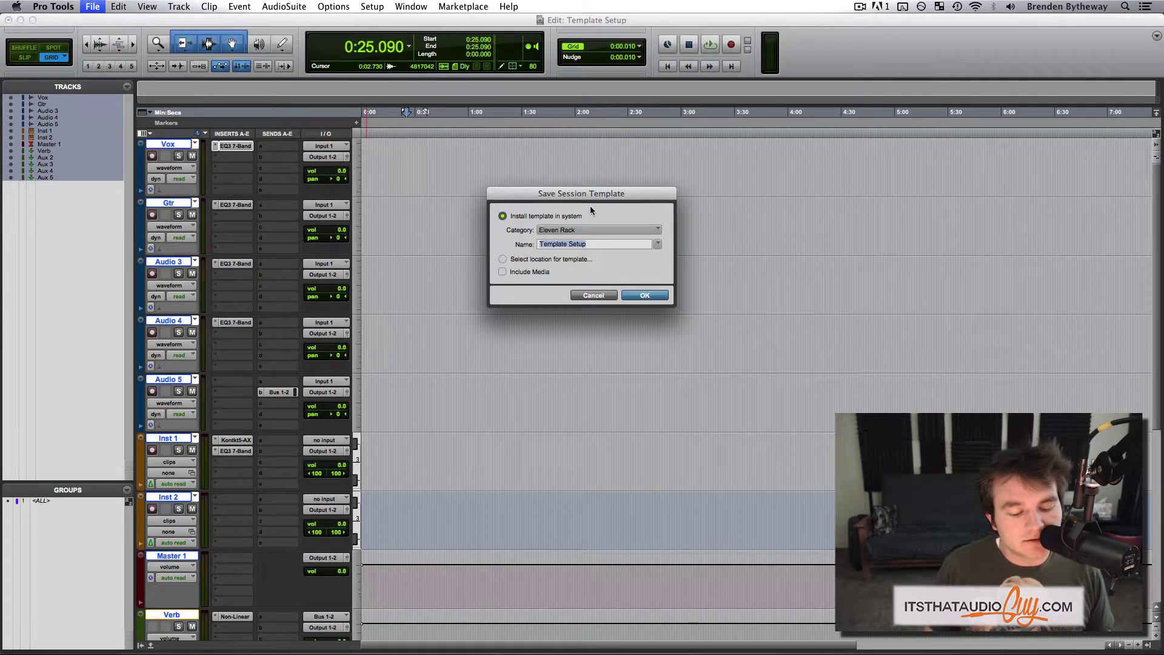
type("Brendo")
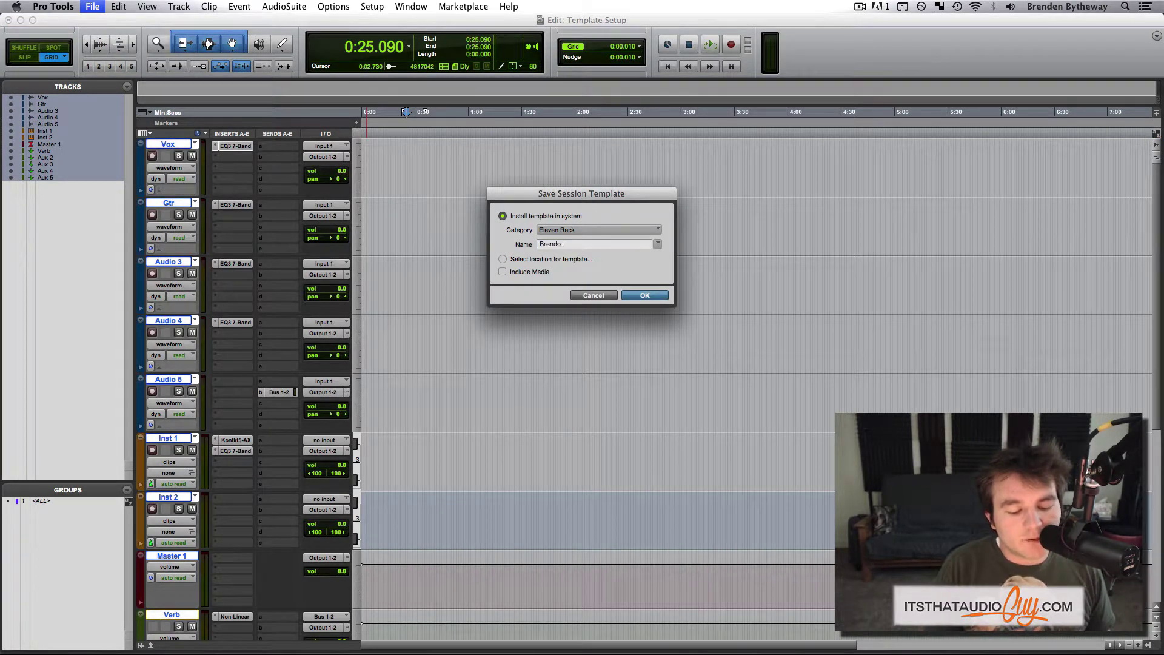
type(" Template")
left_click(656, 230)
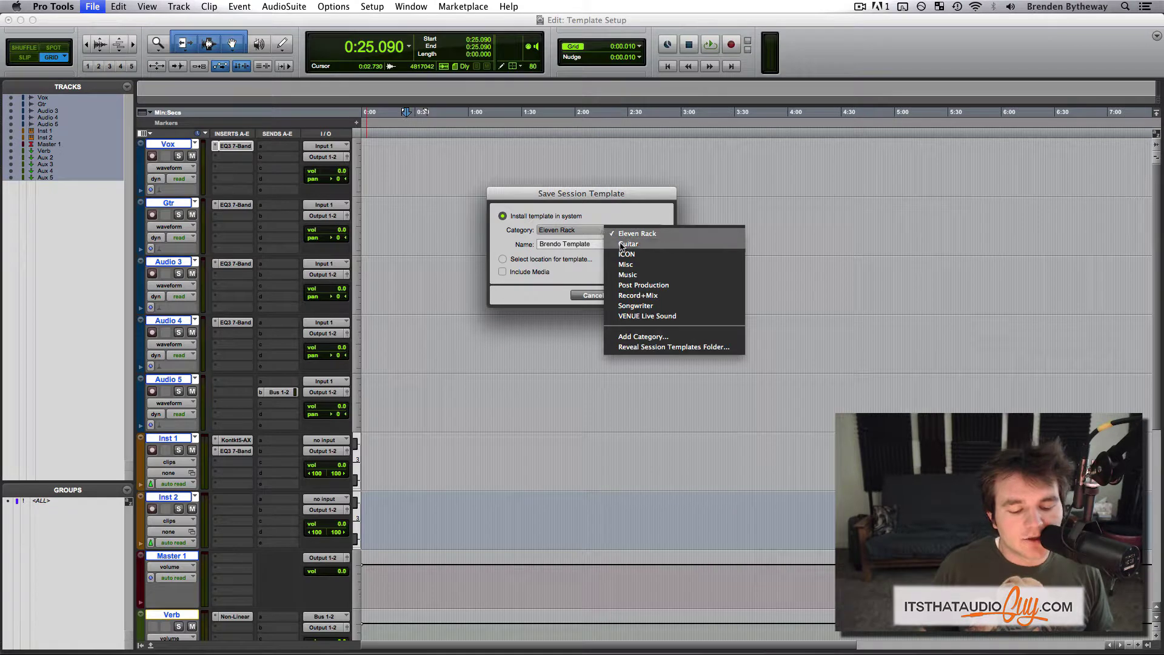
left_click(658, 275)
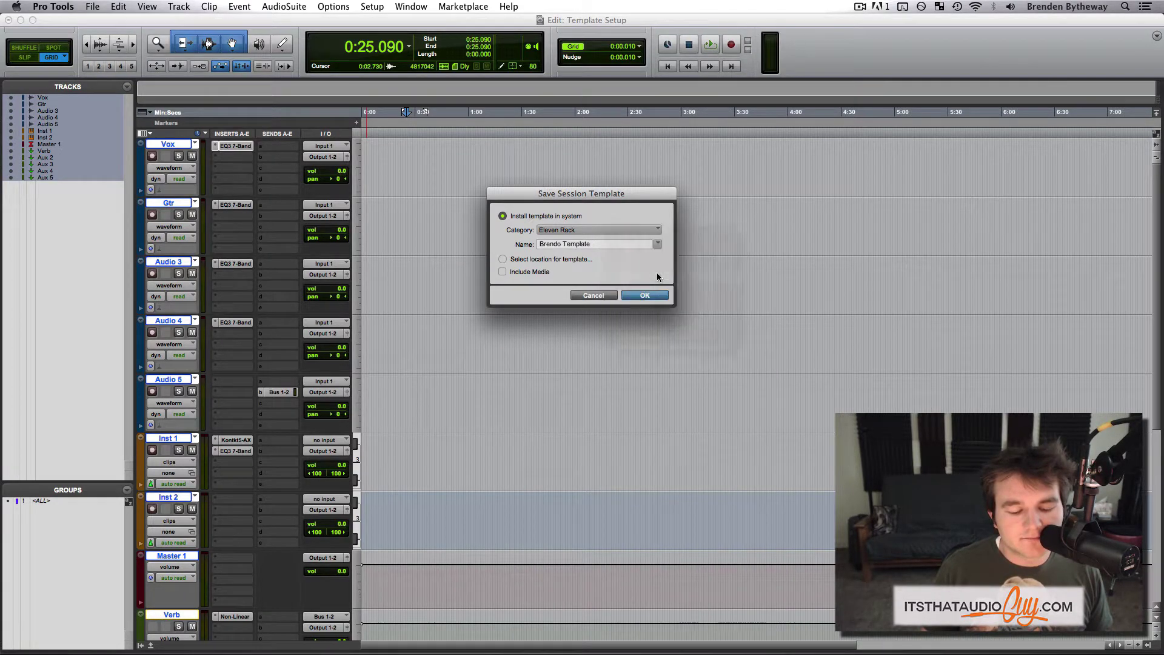
left_click(577, 259)
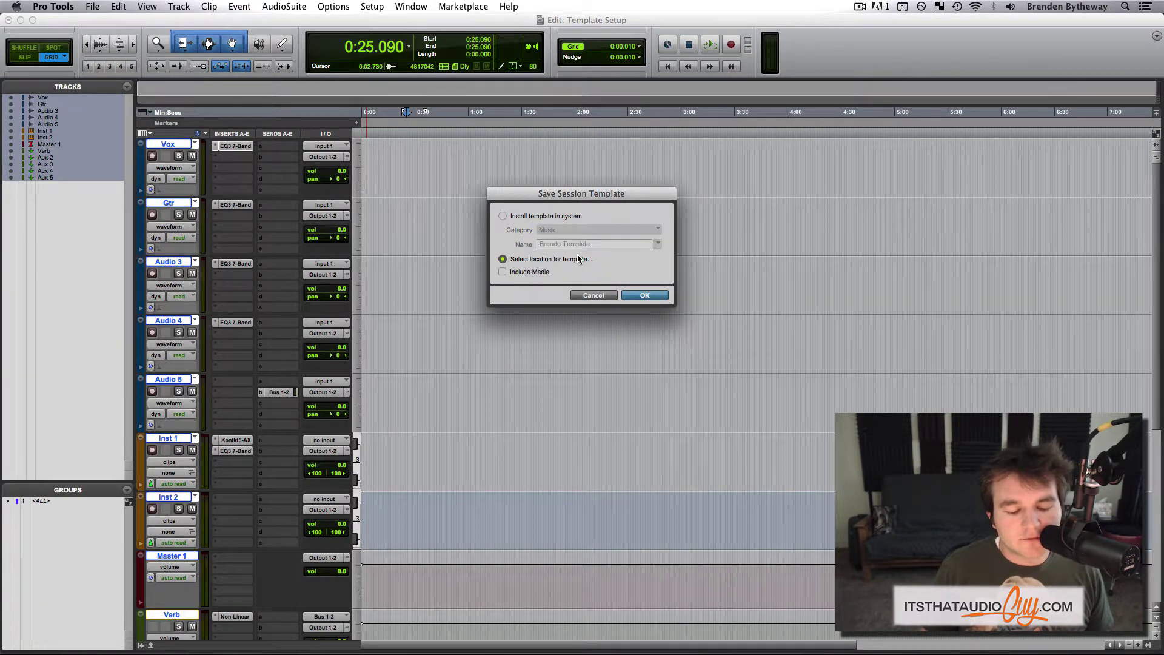
left_click(515, 217)
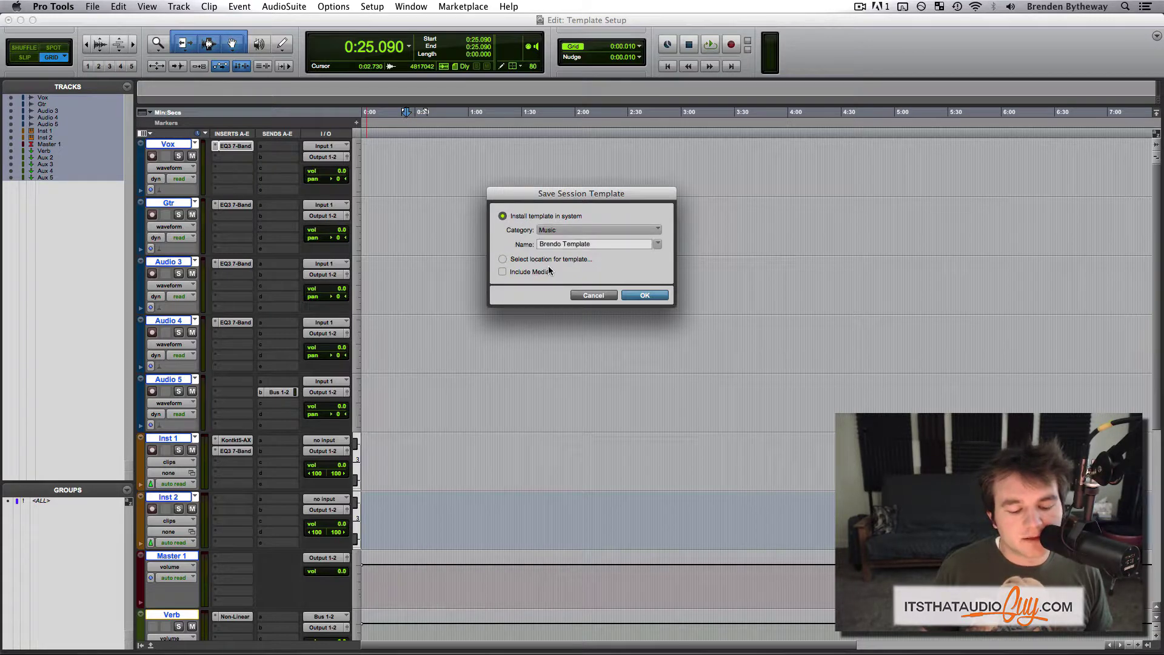
left_click(661, 297)
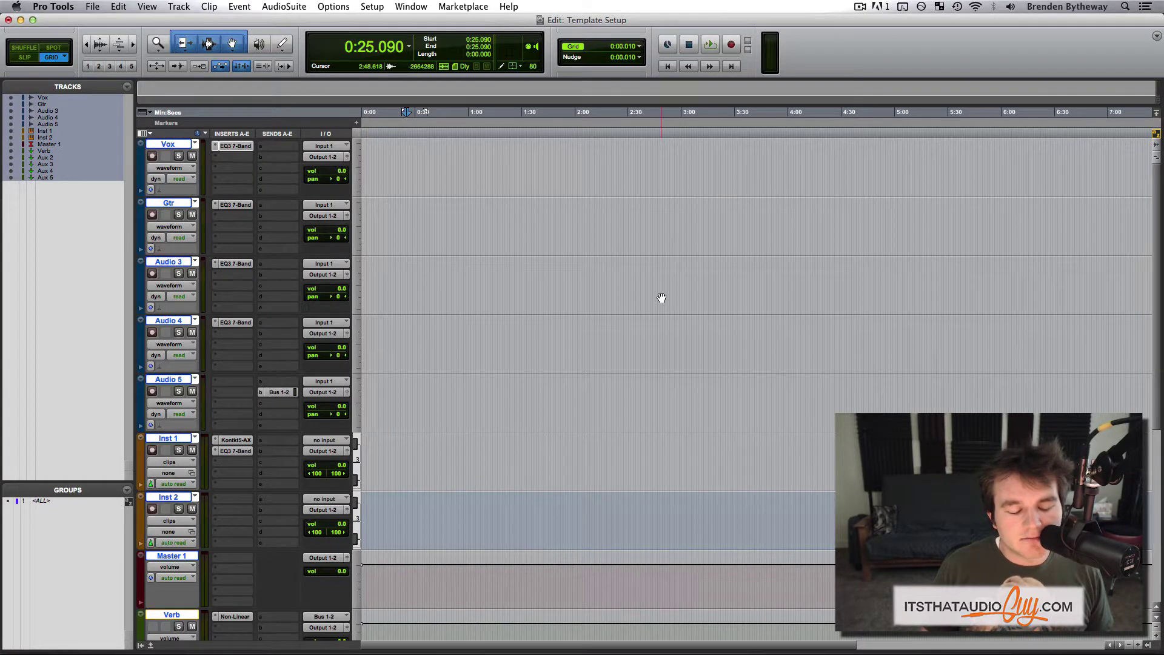
Quit Pro Tools and start a new session from the custom template in the Music category
key("super+q")
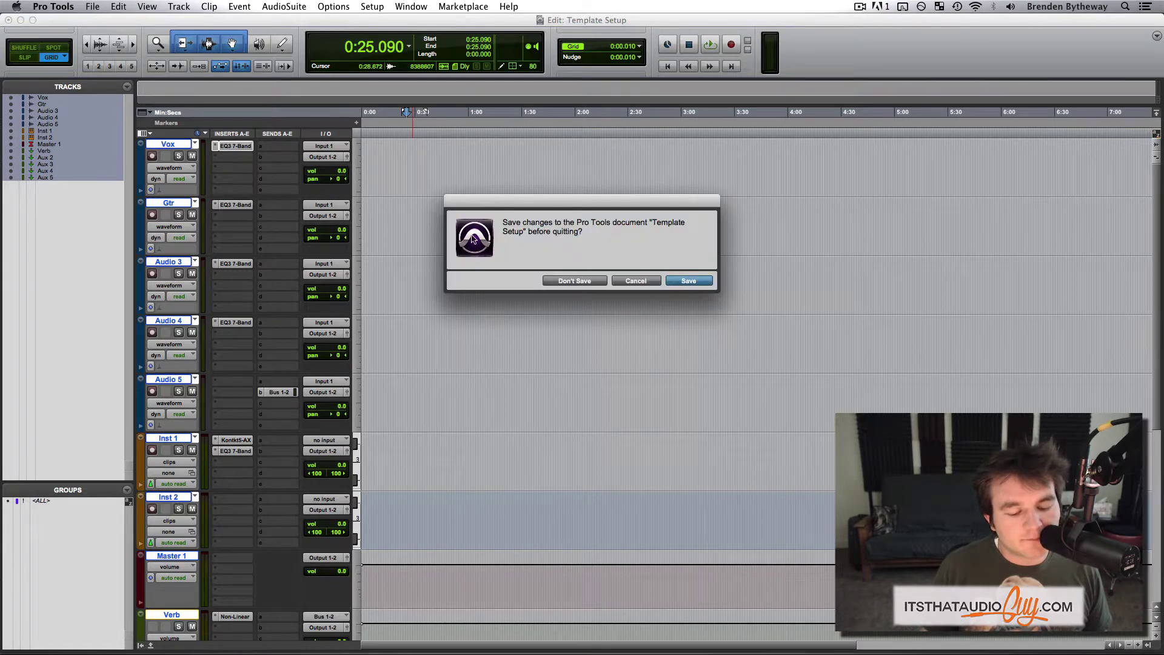
key("Return")
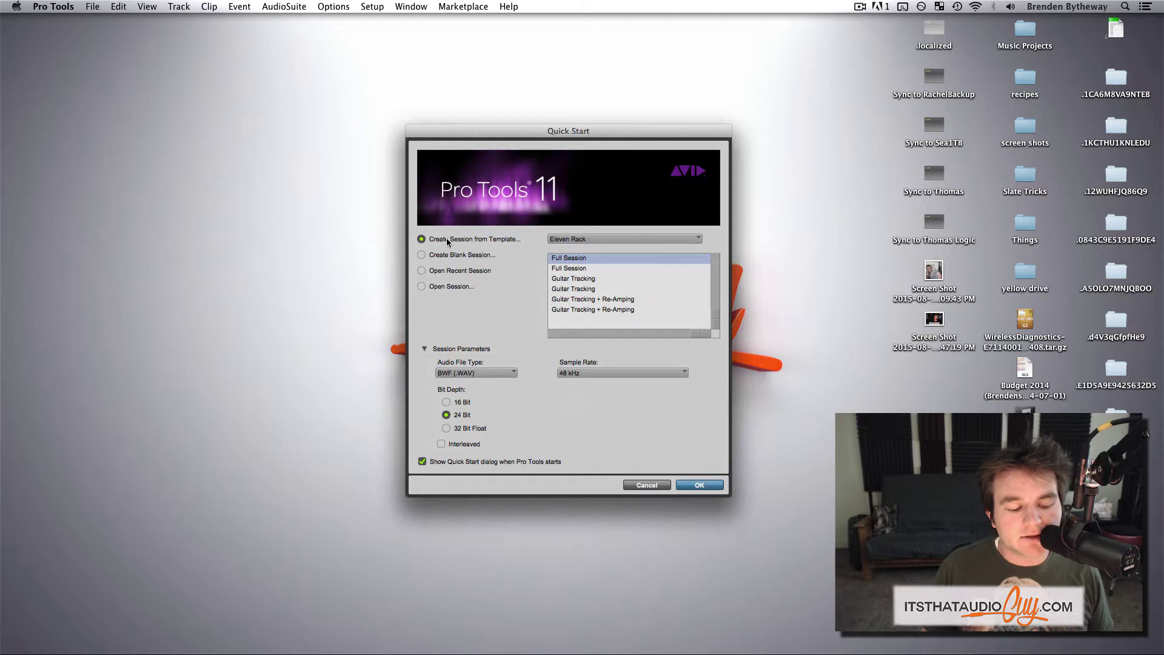
left_click(588, 239)
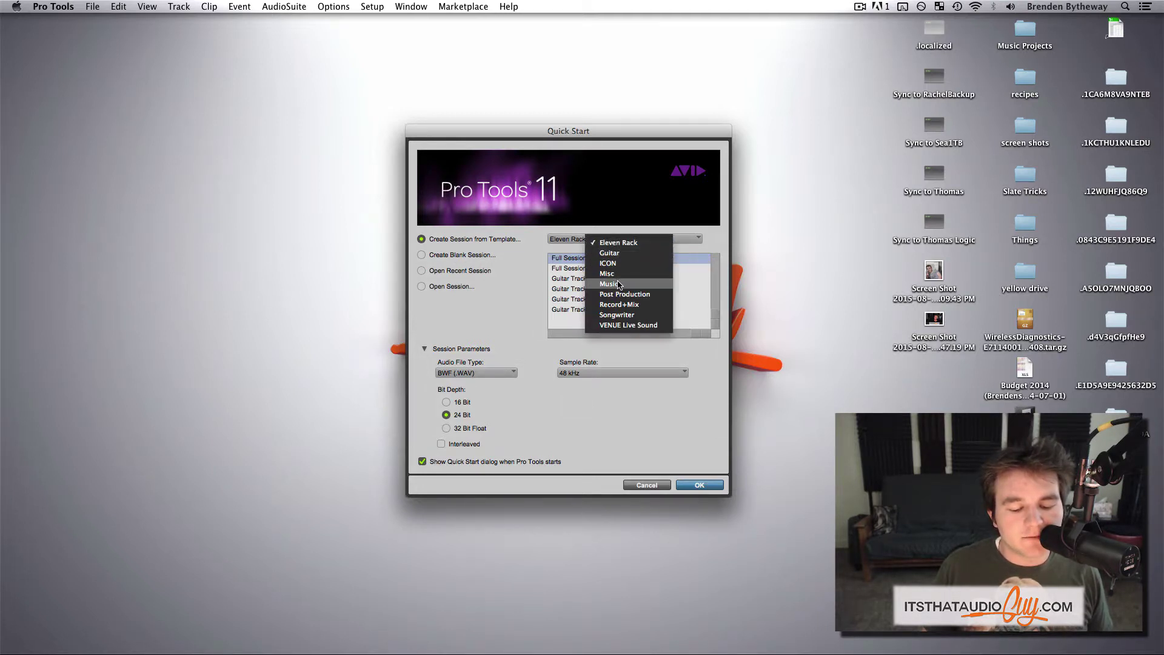
left_click(618, 283)
left_click(604, 278)
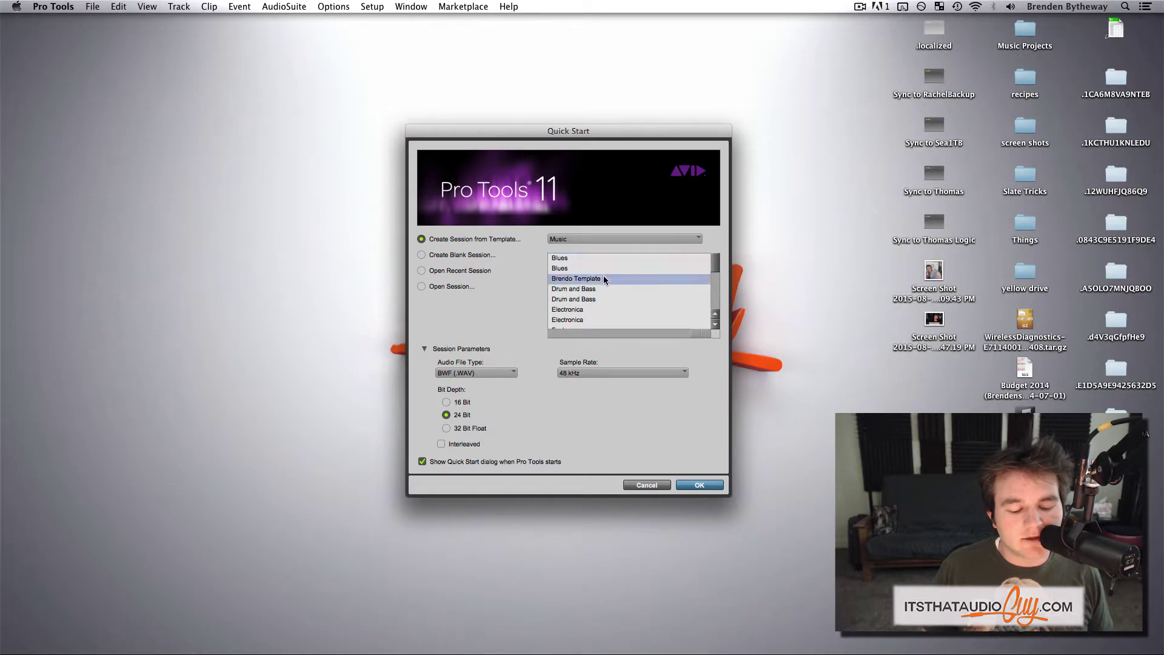
left_click(696, 485)
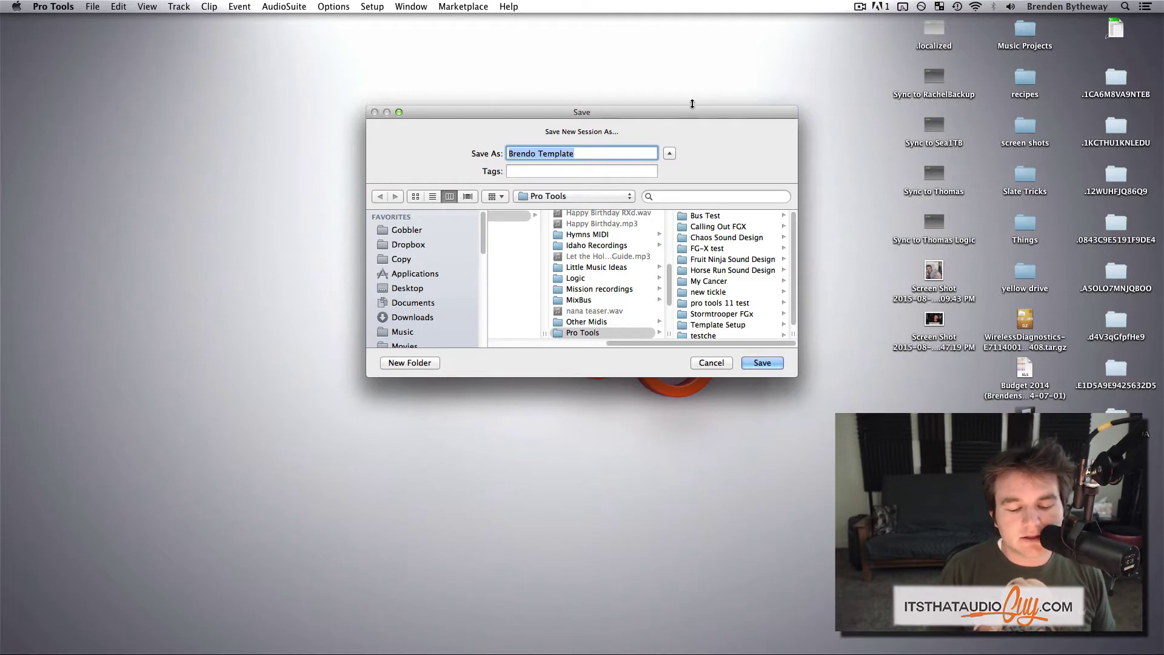
Name the new session 'Funnest In The World' and create it
type("Fun")
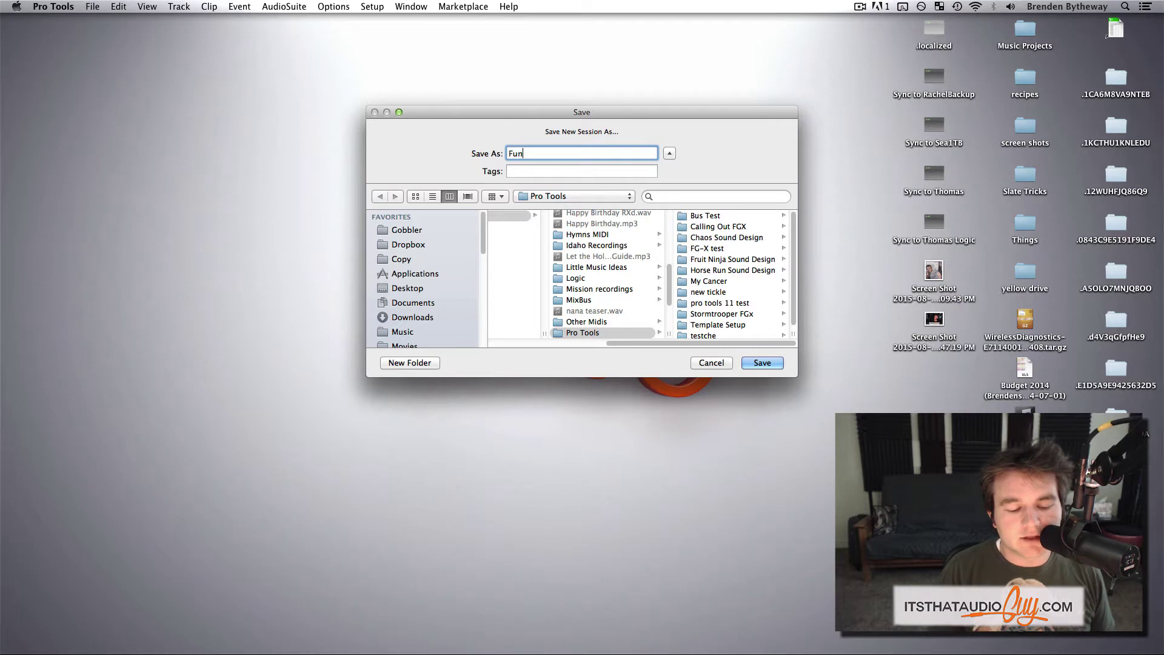
type("nest In The Wo")
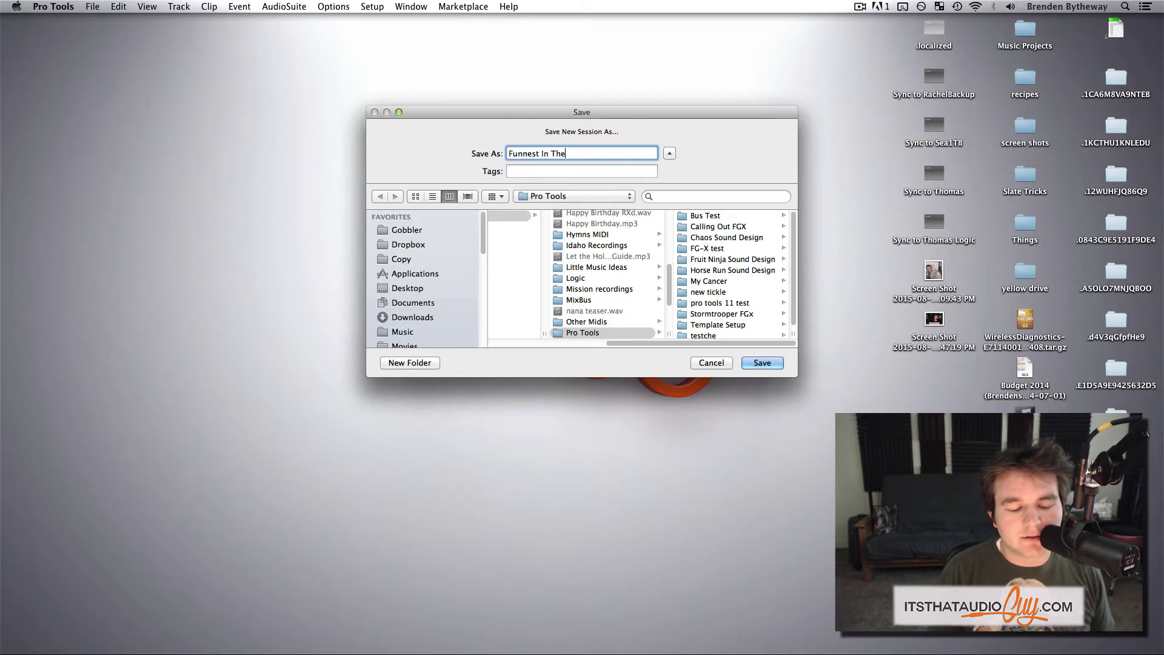
type("rld")
key("Return")
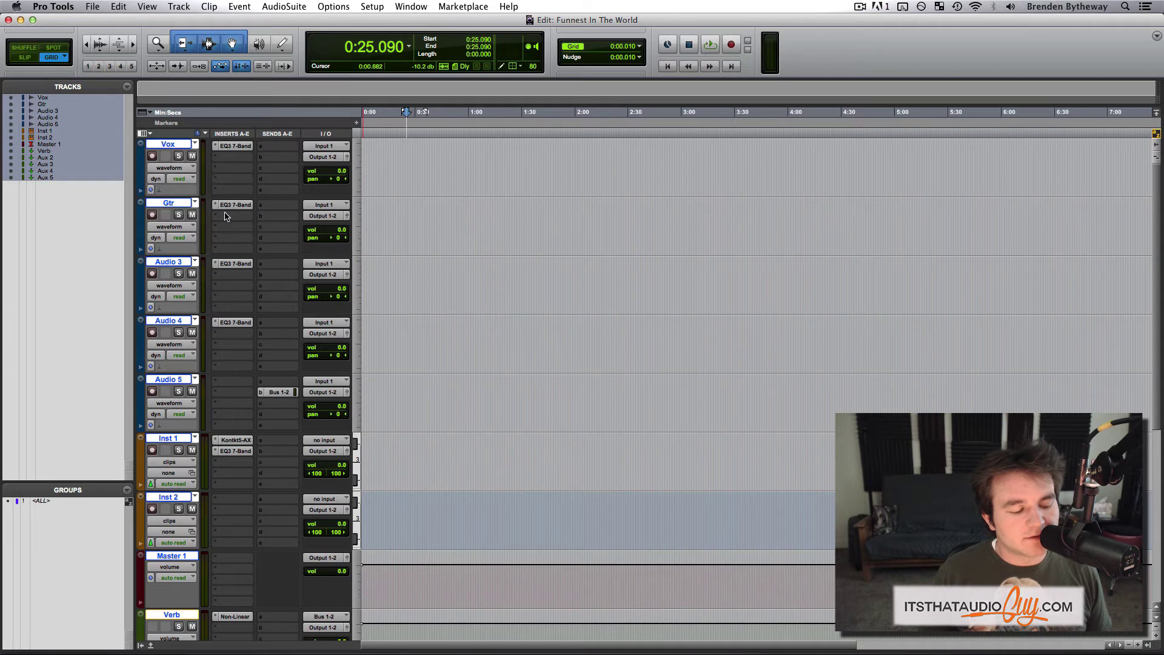
left_click(235, 204)
left_click(128, 66)
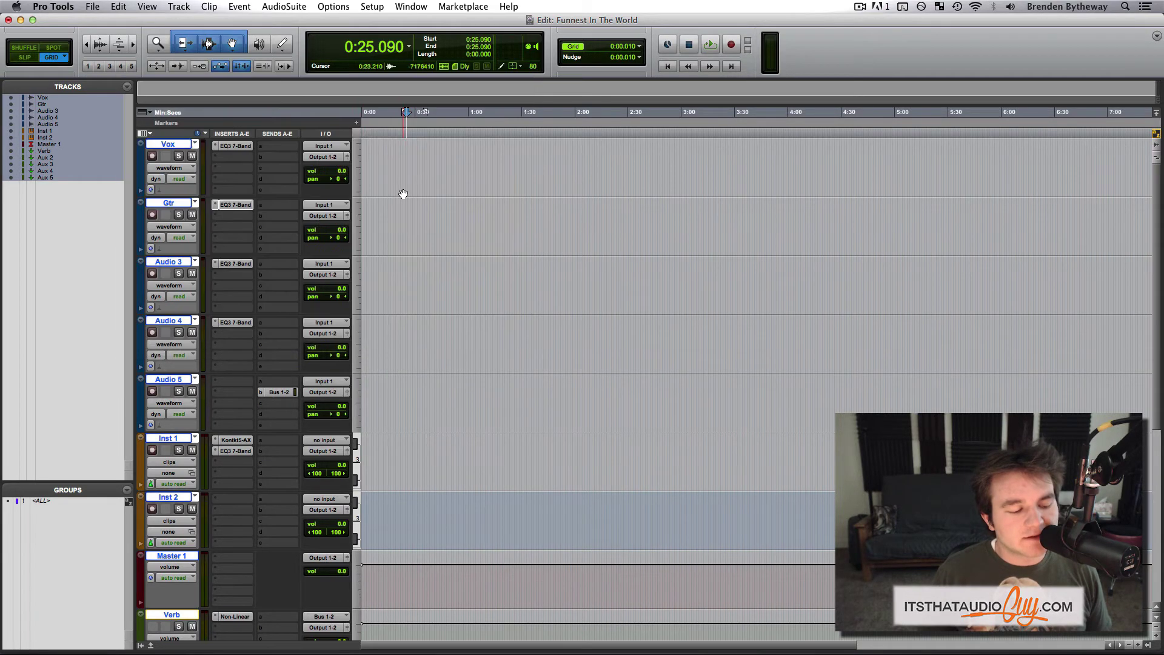